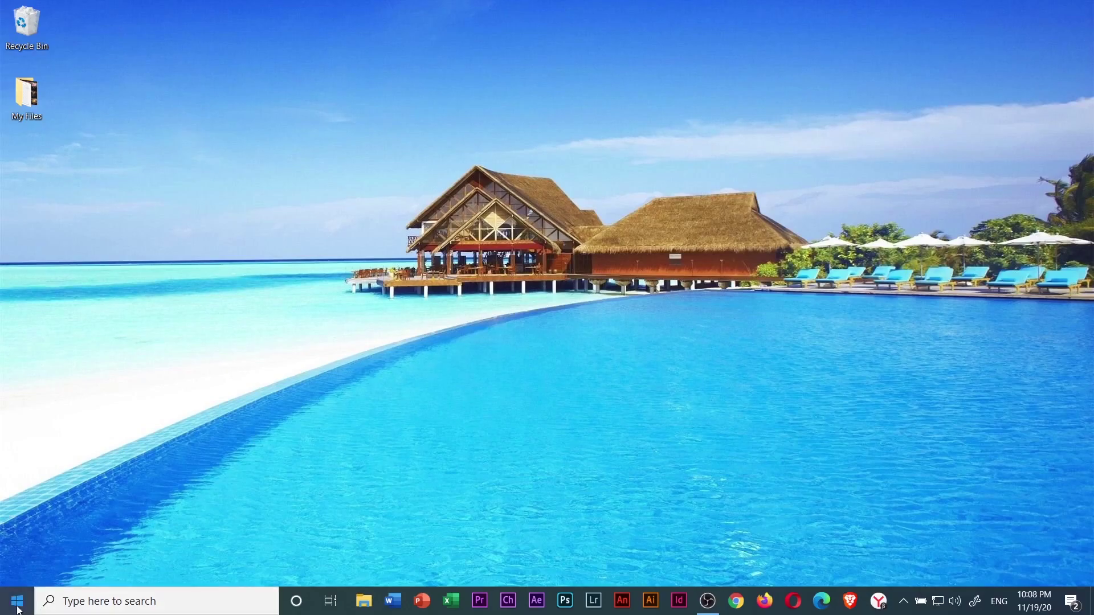
# - Search for 'device manager' and open Device Manager
pyautogui.click(18, 601)
pyautogui.click(99, 601)
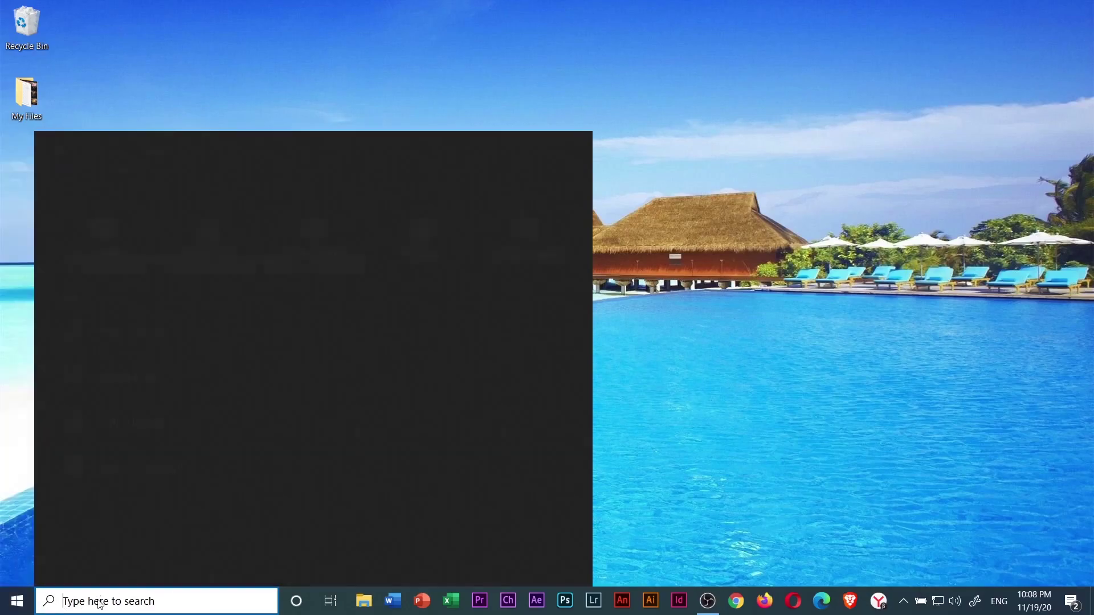
pyautogui.write('device manager')
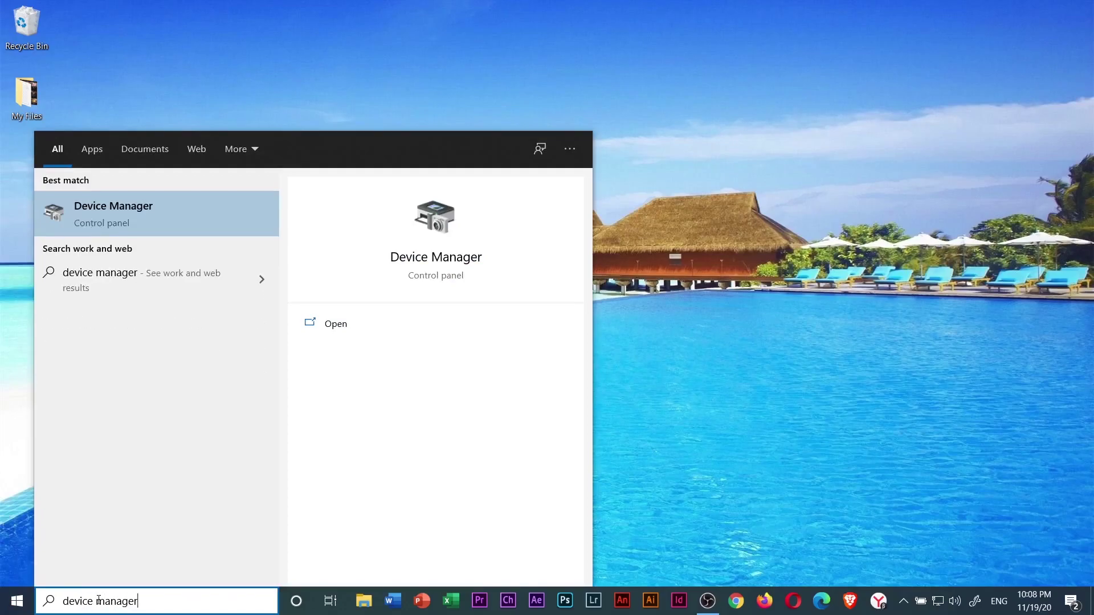
pyautogui.press('Return')
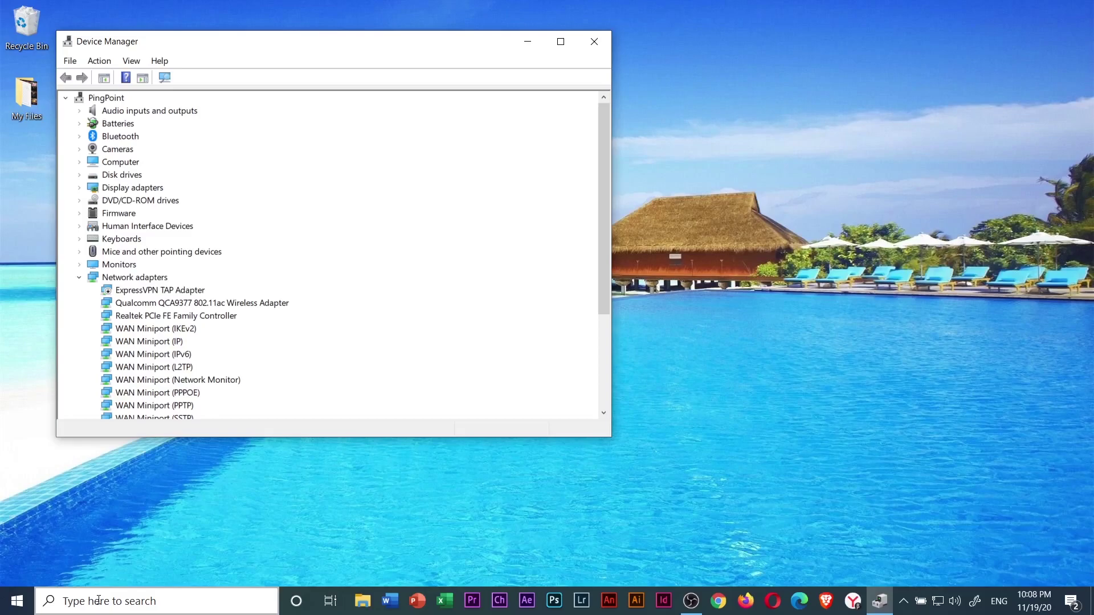
# - Check driver options for the audio, battery, Bluetooth, computer and Intel UHD Graphics 620 devices, then close Device Manager
pyautogui.click(80, 111)
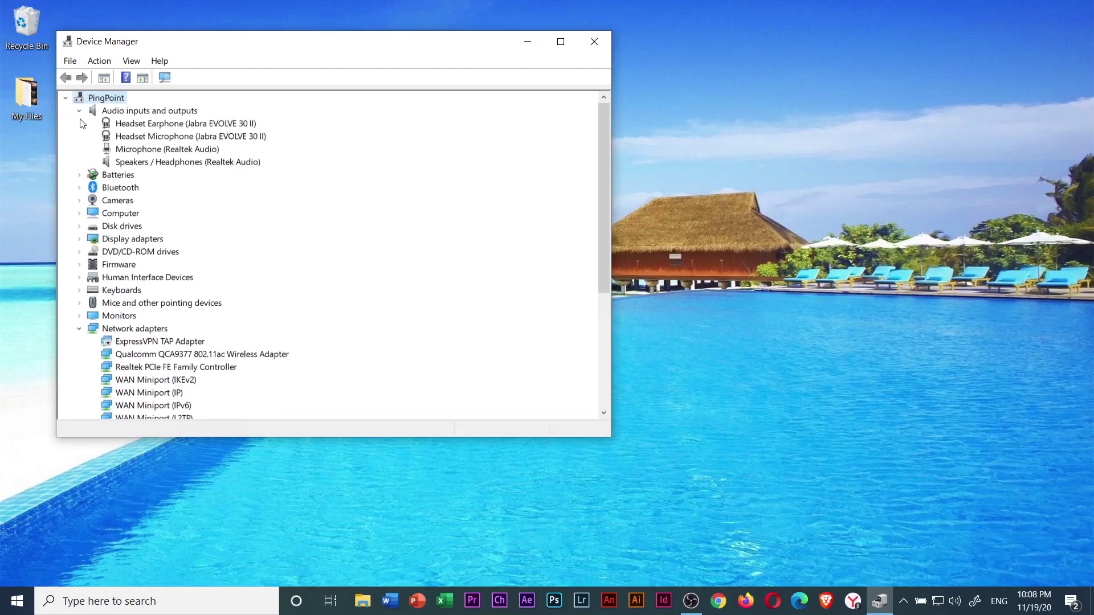
pyautogui.rightClick(130, 125)
pyautogui.click(79, 175)
pyautogui.rightClick(130, 193)
pyautogui.click(80, 213)
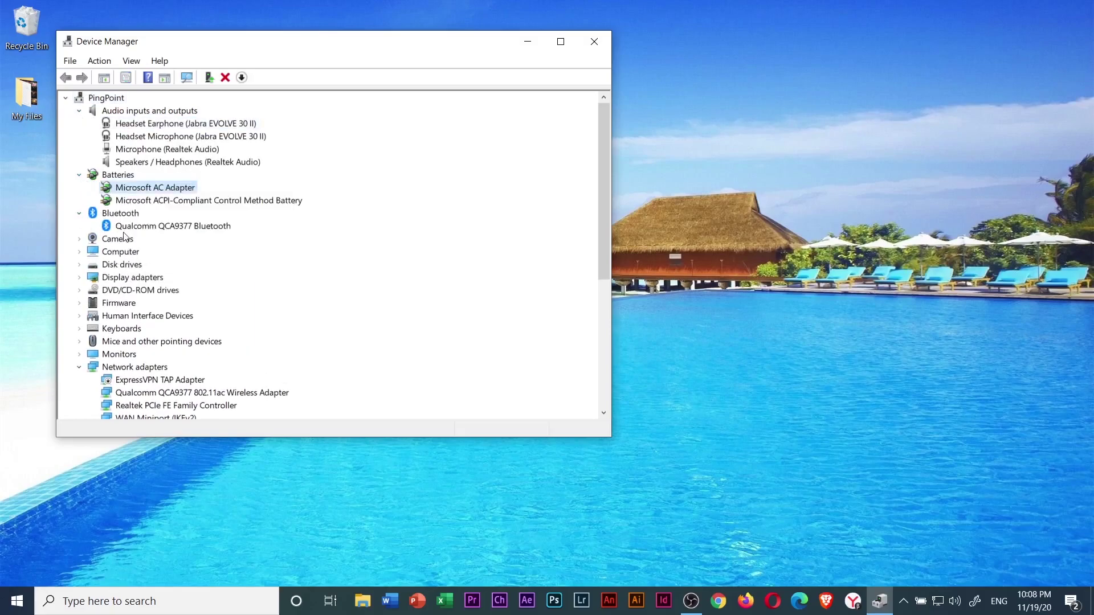
pyautogui.rightClick(128, 229)
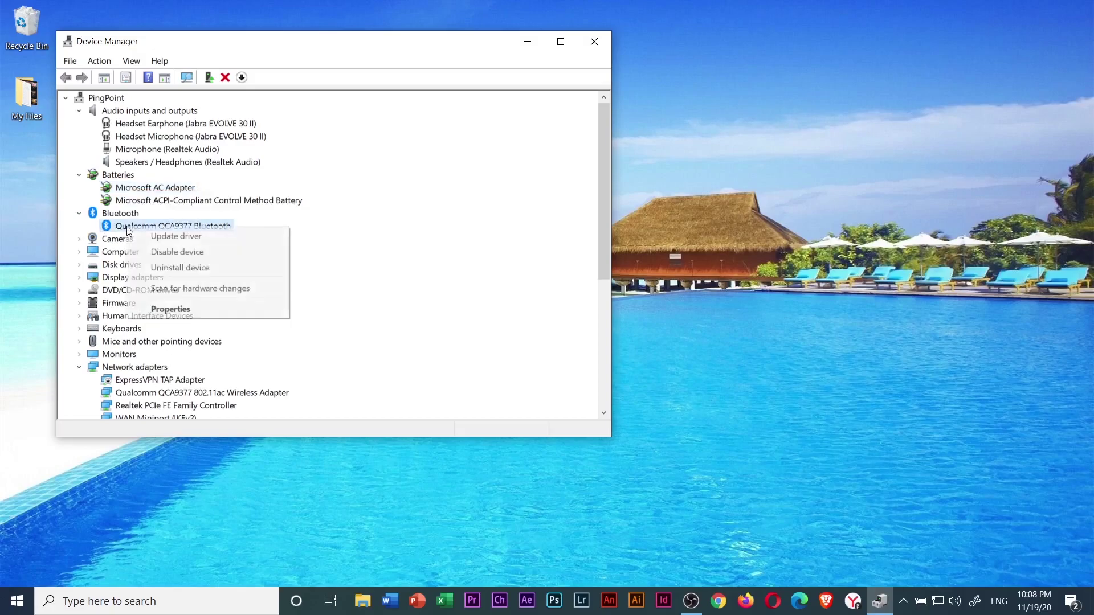
pyautogui.click(80, 252)
pyautogui.rightClick(137, 266)
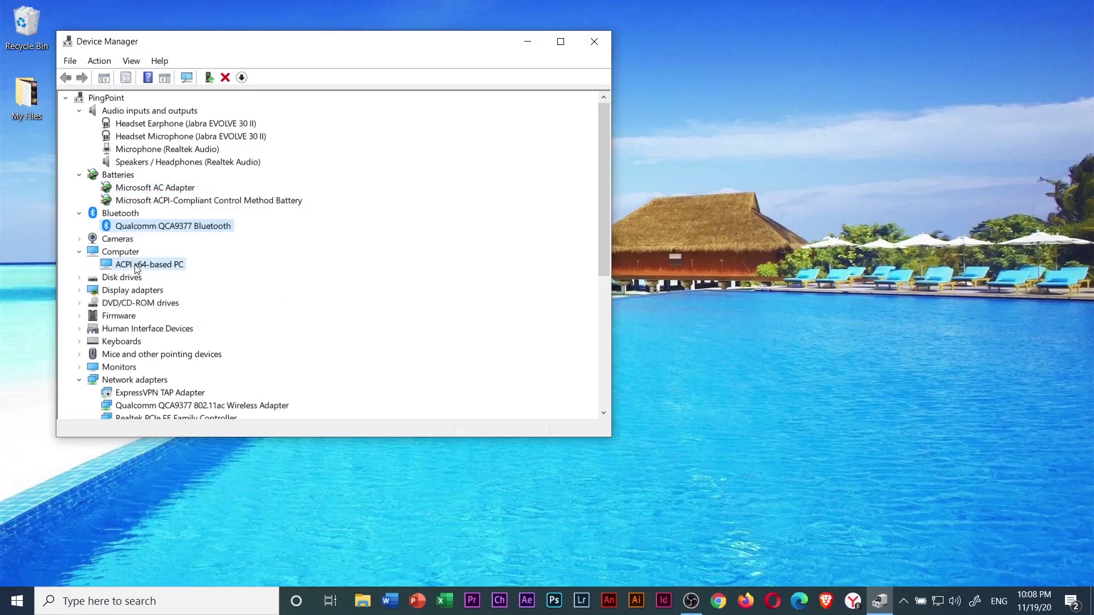
pyautogui.click(79, 290)
pyautogui.rightClick(126, 306)
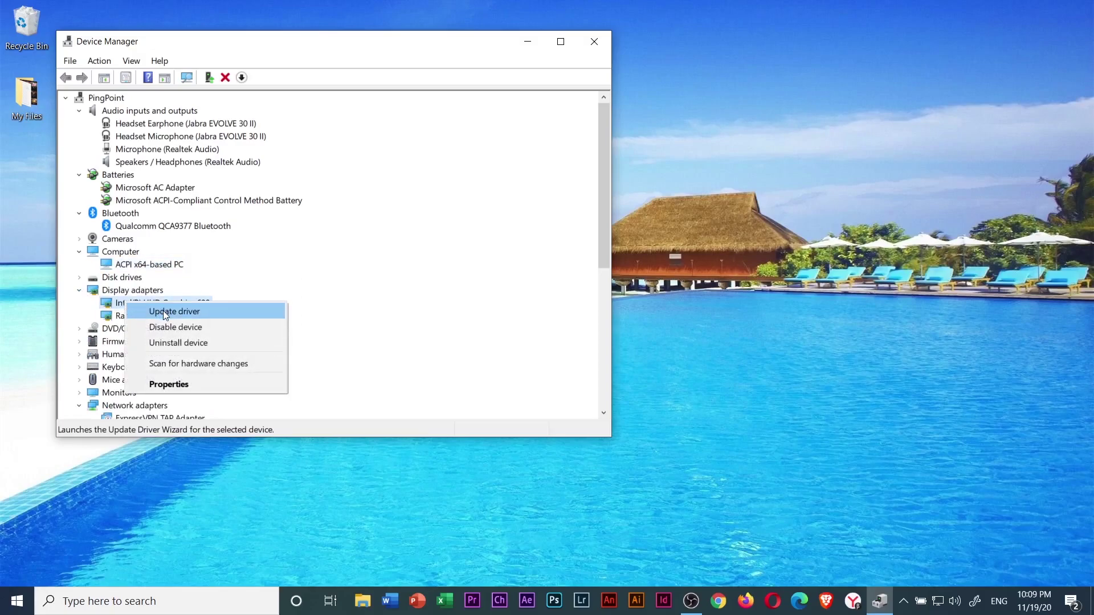
pyautogui.click(595, 42)
pyautogui.click(594, 42)
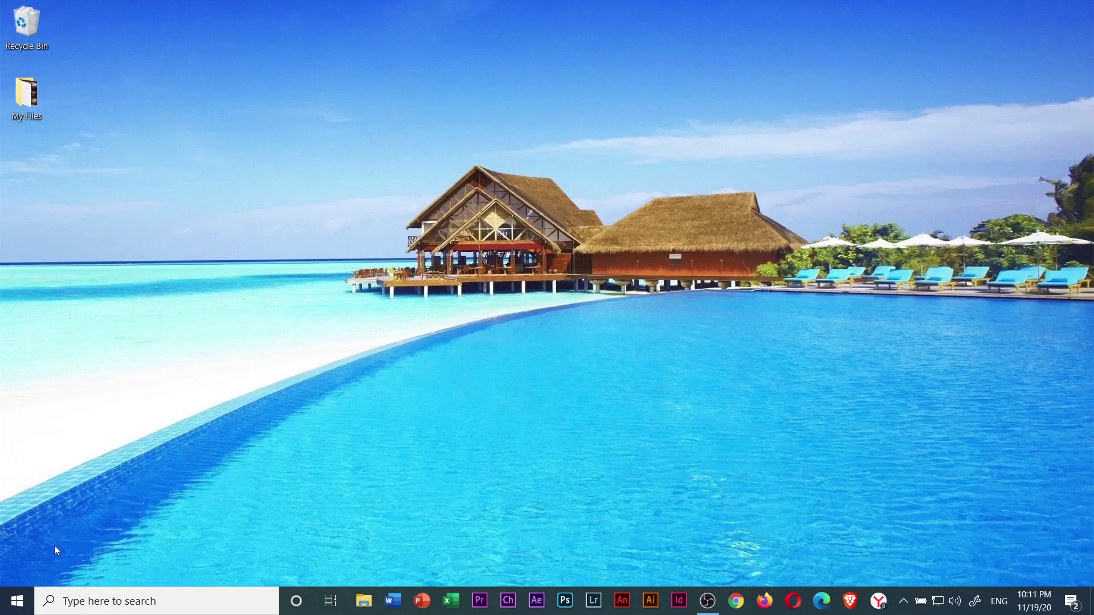
# - Open Command Prompt via 'cmd' search and run powercfg -h off to disable hibernation
pyautogui.click(10, 603)
pyautogui.click(122, 601)
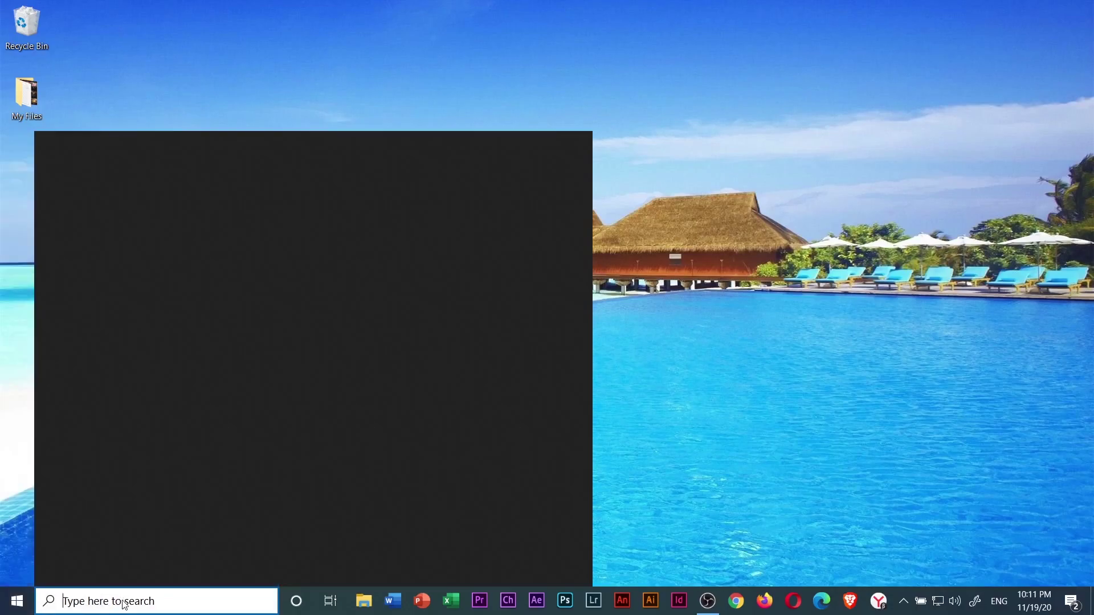
pyautogui.write('cmd')
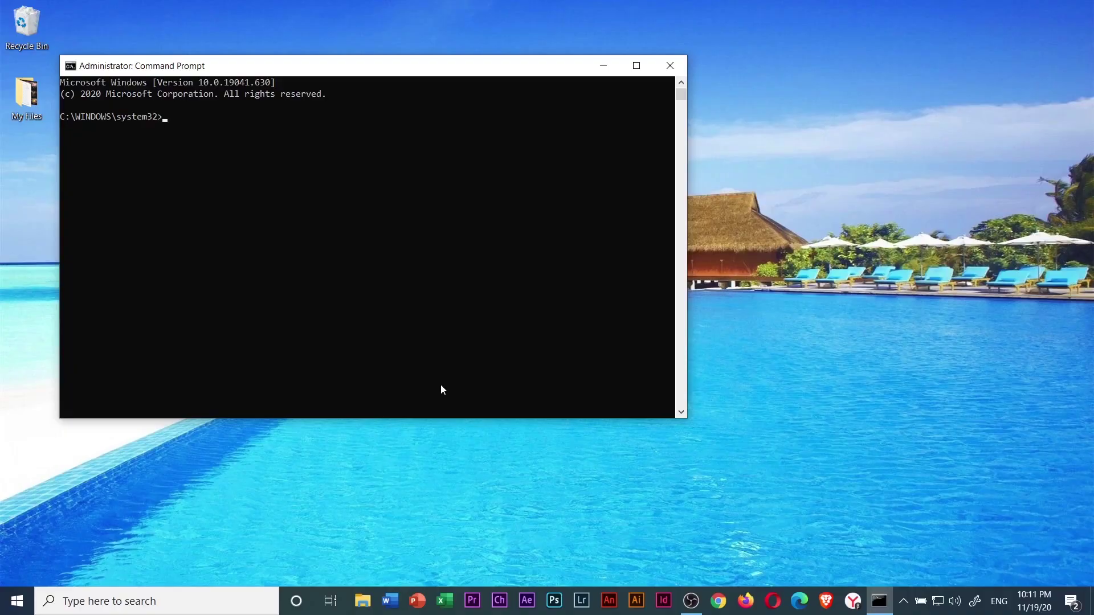
pyautogui.write('powercfg')
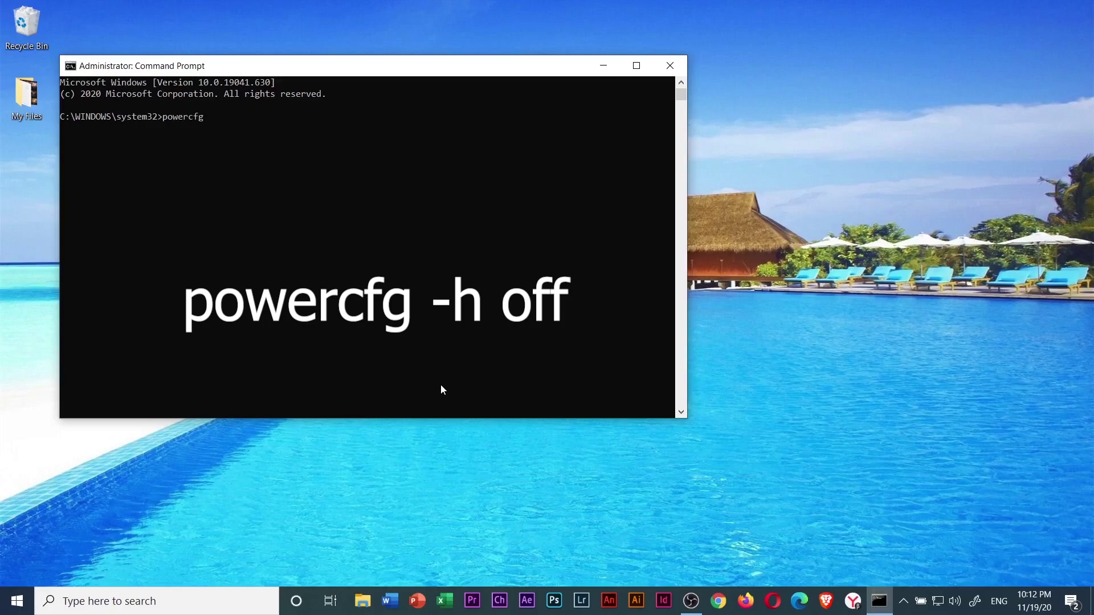
pyautogui.write(' -h off')
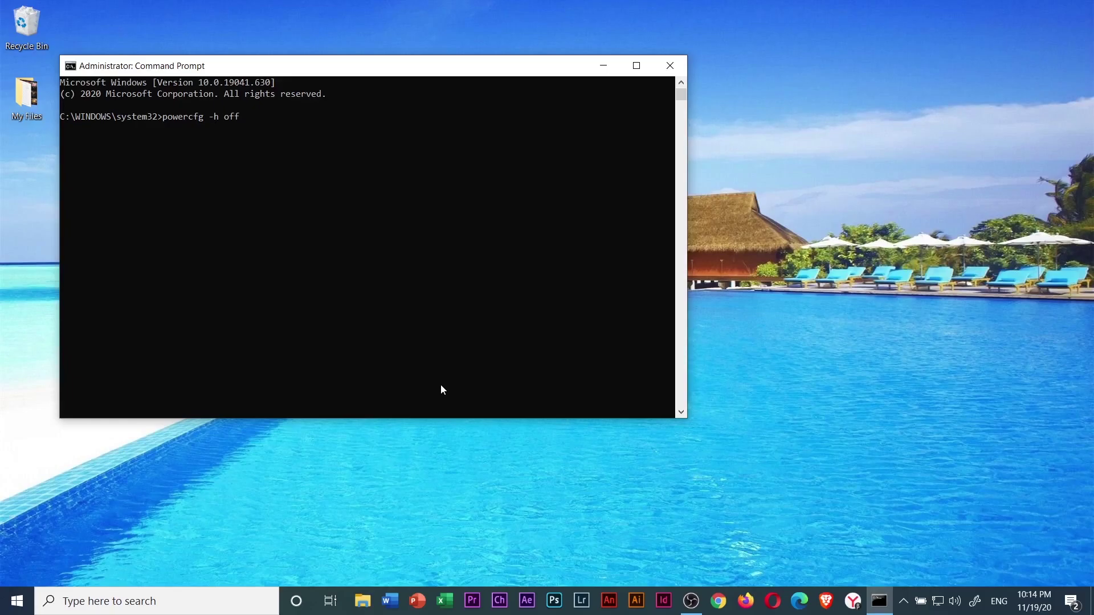
pyautogui.press('Return')
# - Enter 'exit' to close the Command Prompt window
pyautogui.write('exit')
pyautogui.press('Return')
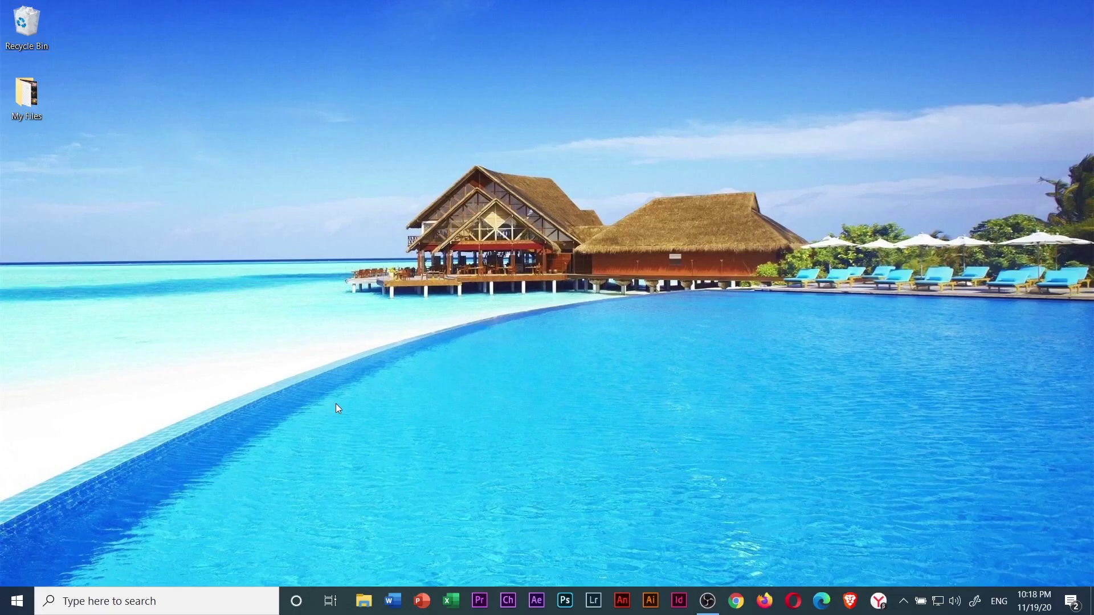
pyautogui.click(17, 601)
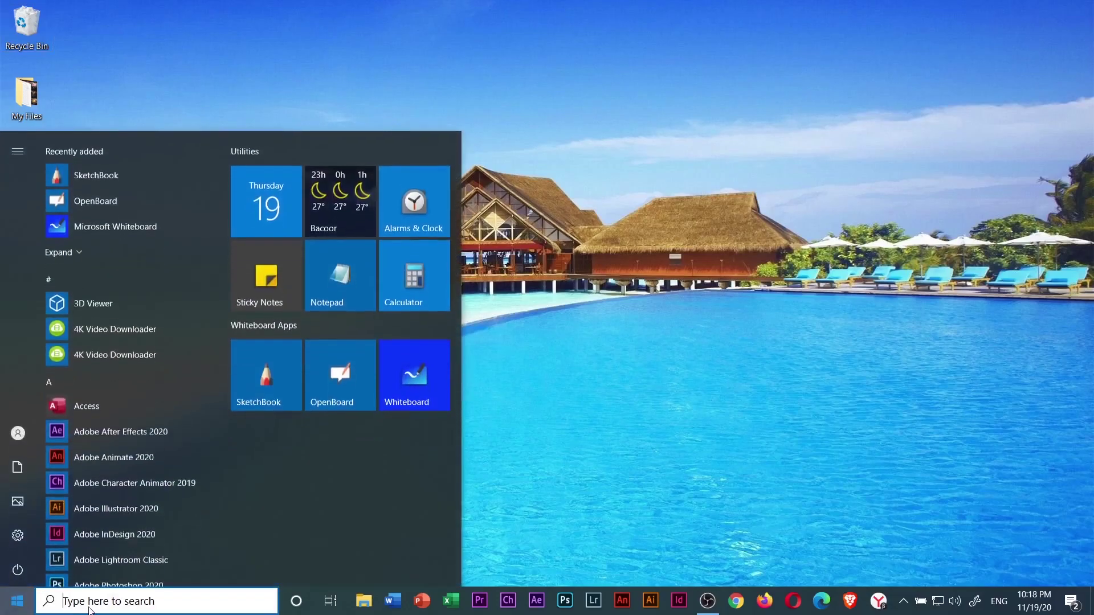
pyautogui.click(101, 601)
pyautogui.write('con')
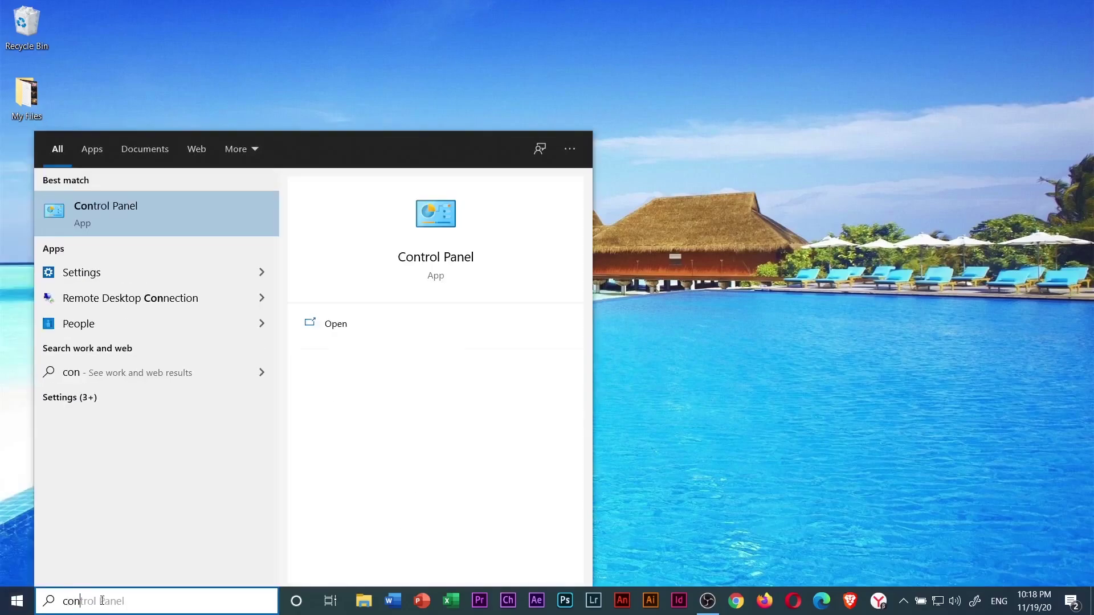
pyautogui.write('trol panel')
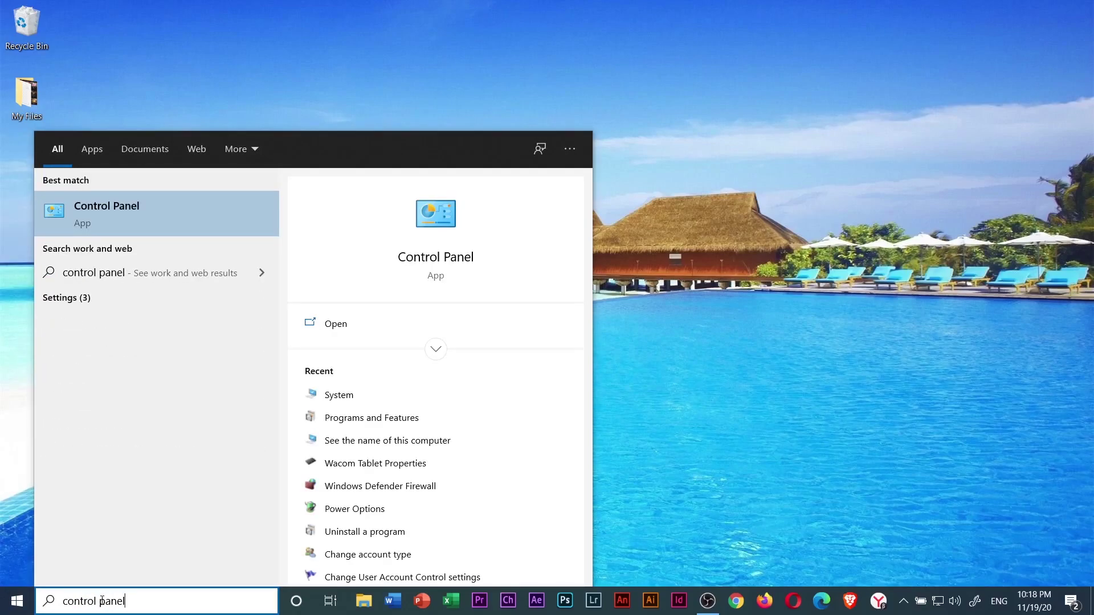
pyautogui.press('Return')
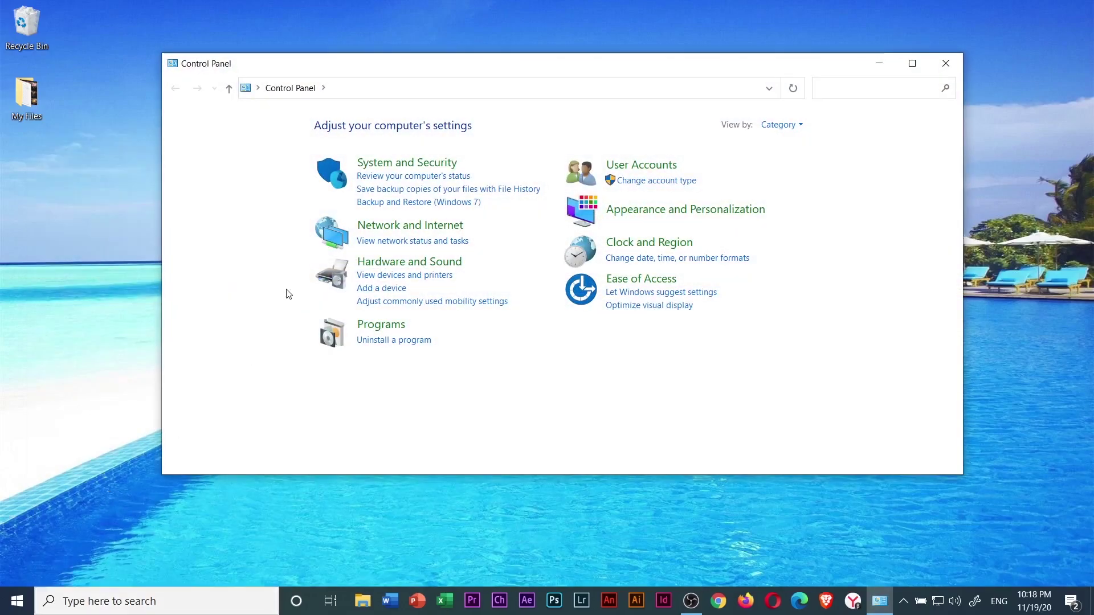
pyautogui.click(375, 166)
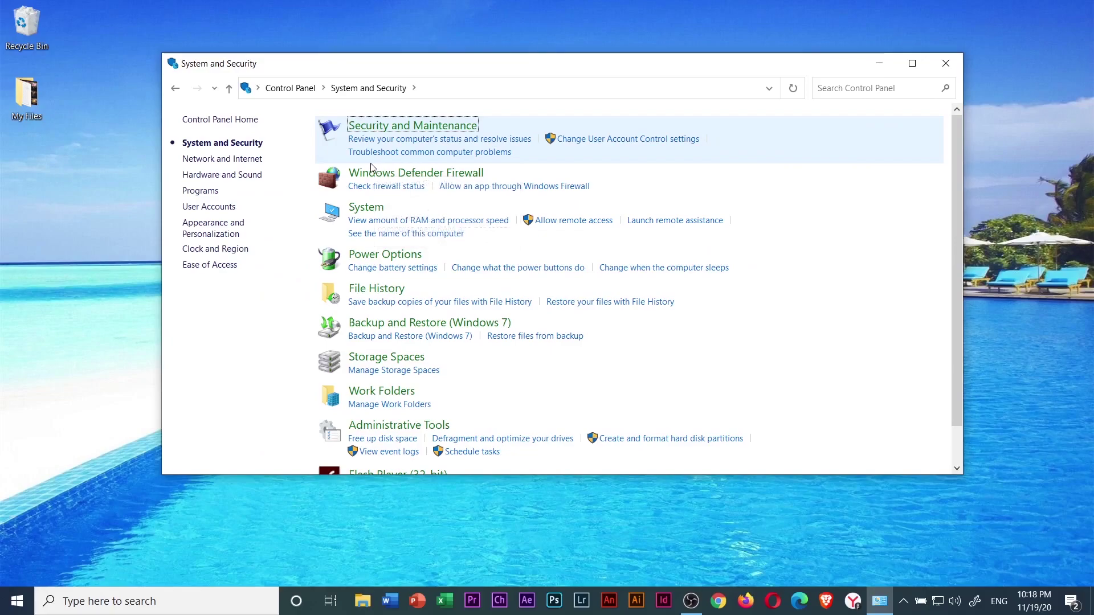
pyautogui.click(360, 211)
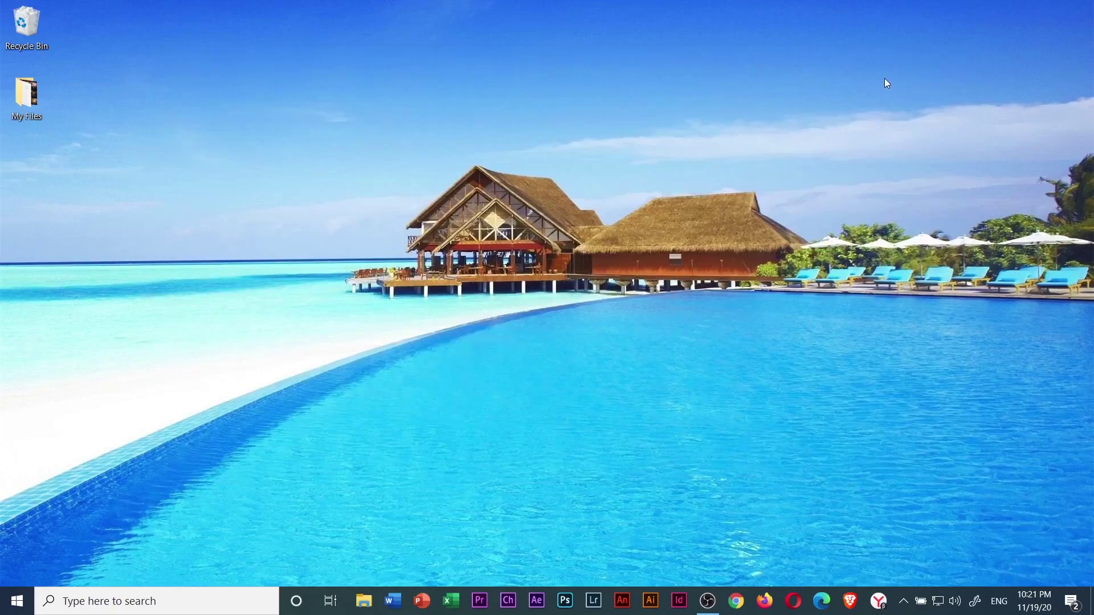
# - Launch regedit and expand HKEY_LOCAL_MACHINE\SOFTWARE\Microsoft
pyautogui.press('super')
pyautogui.click(106, 602)
pyautogui.write('reged')
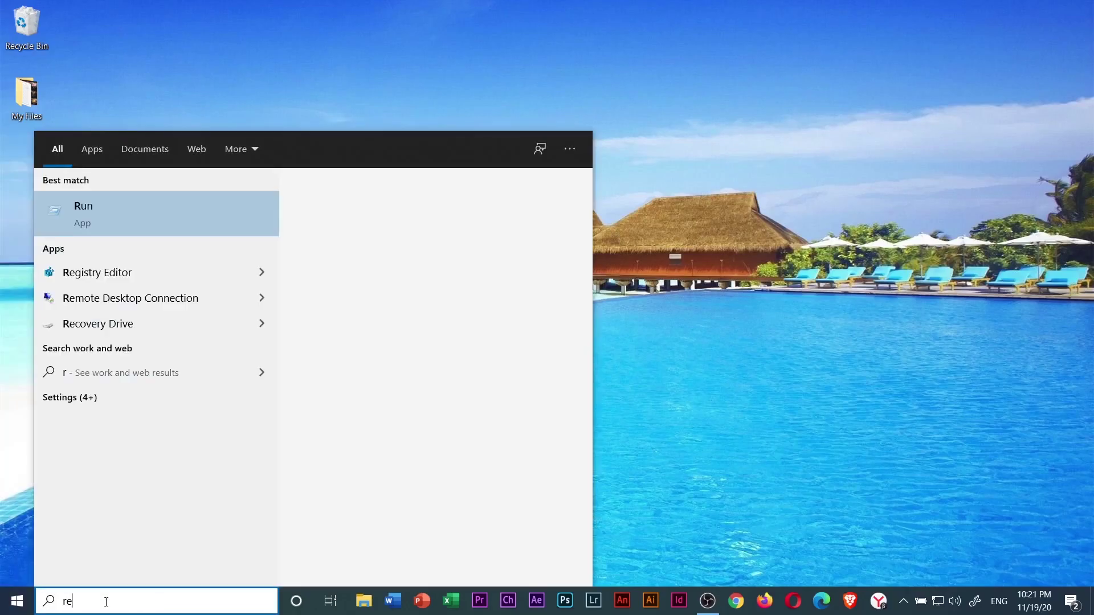
pyautogui.write('it')
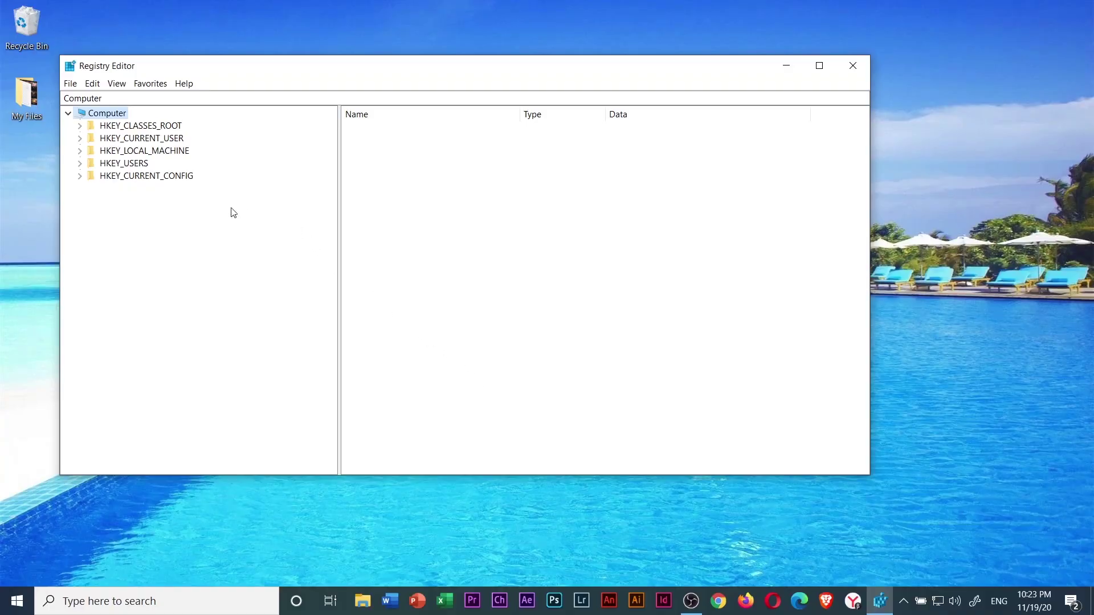
pyautogui.click(79, 151)
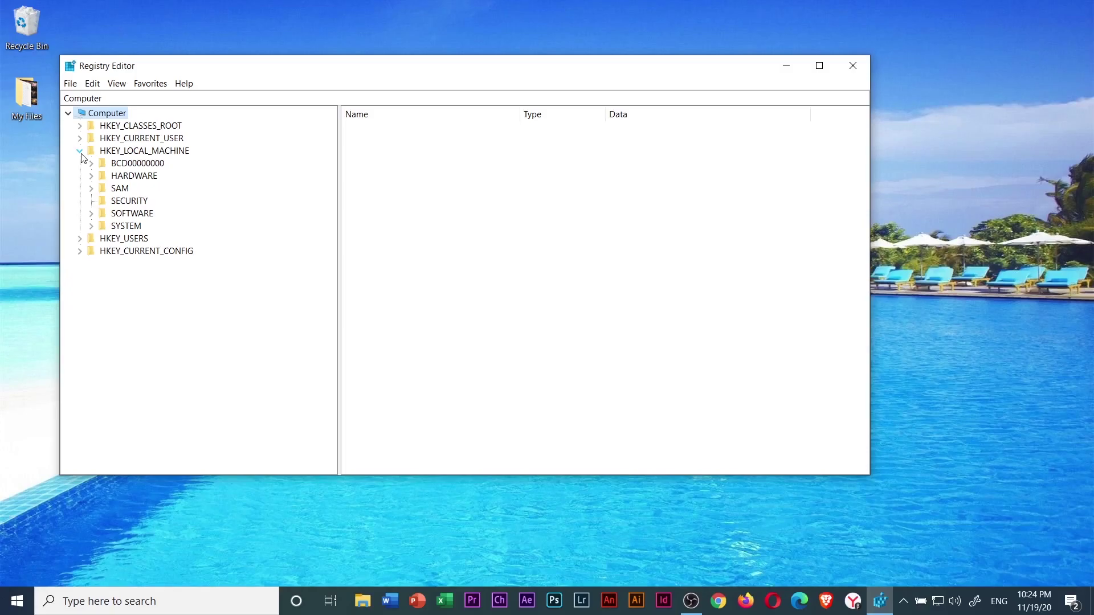
pyautogui.click(91, 214)
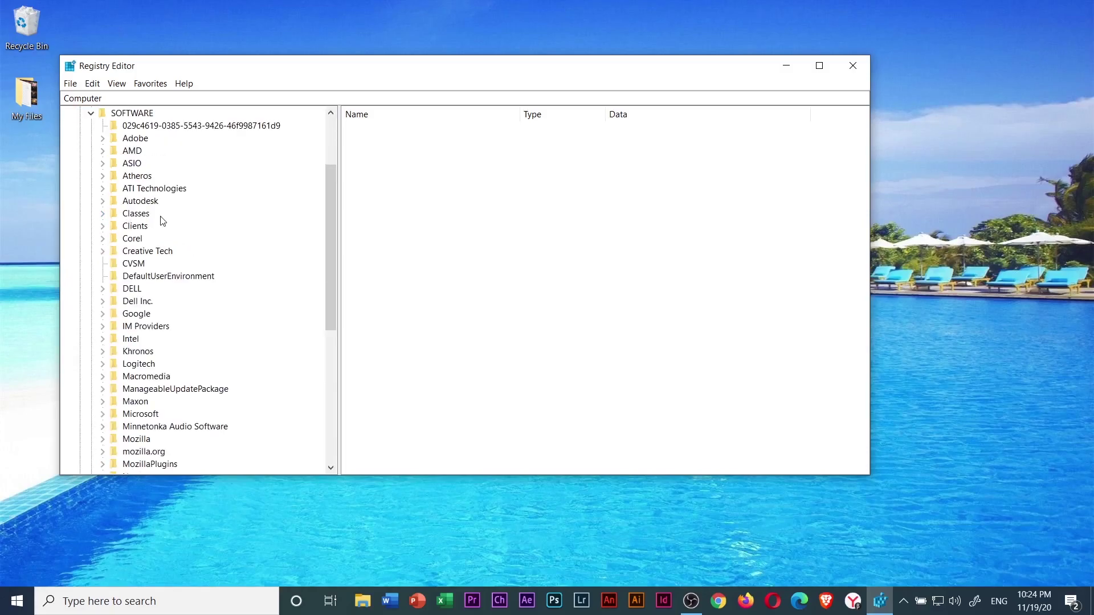
pyautogui.scroll(-1, 162, 223)
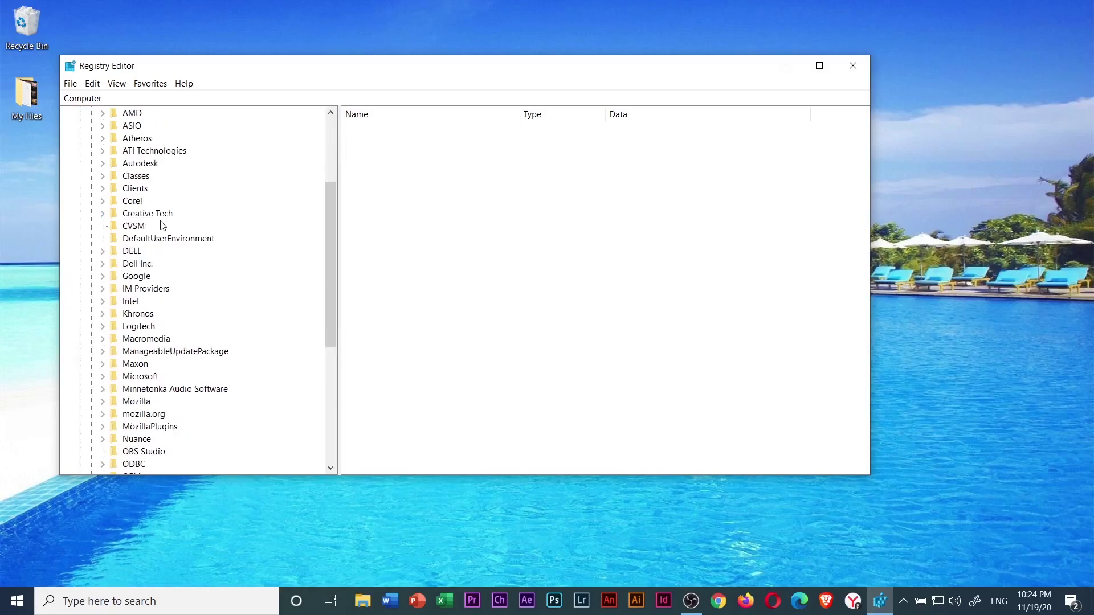
pyautogui.click(113, 377)
pyautogui.click(103, 377)
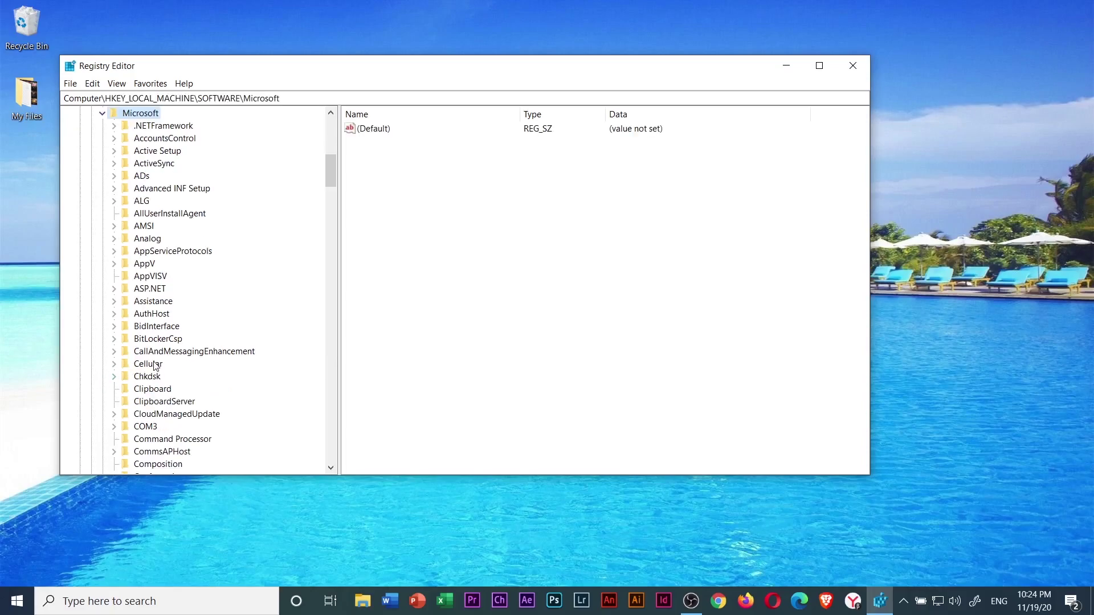
# - Move down the Microsoft subkeys and select the Windows key
pyautogui.scroll(-3, 151, 364)
pyautogui.scroll(-12, 154, 366)
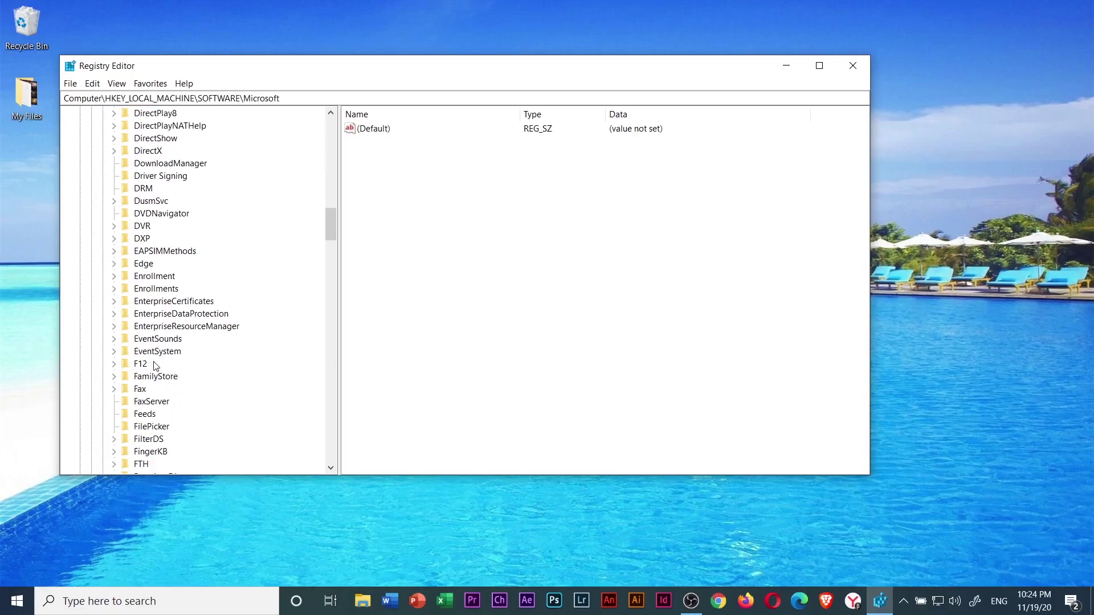
pyautogui.scroll(-20, 155, 365)
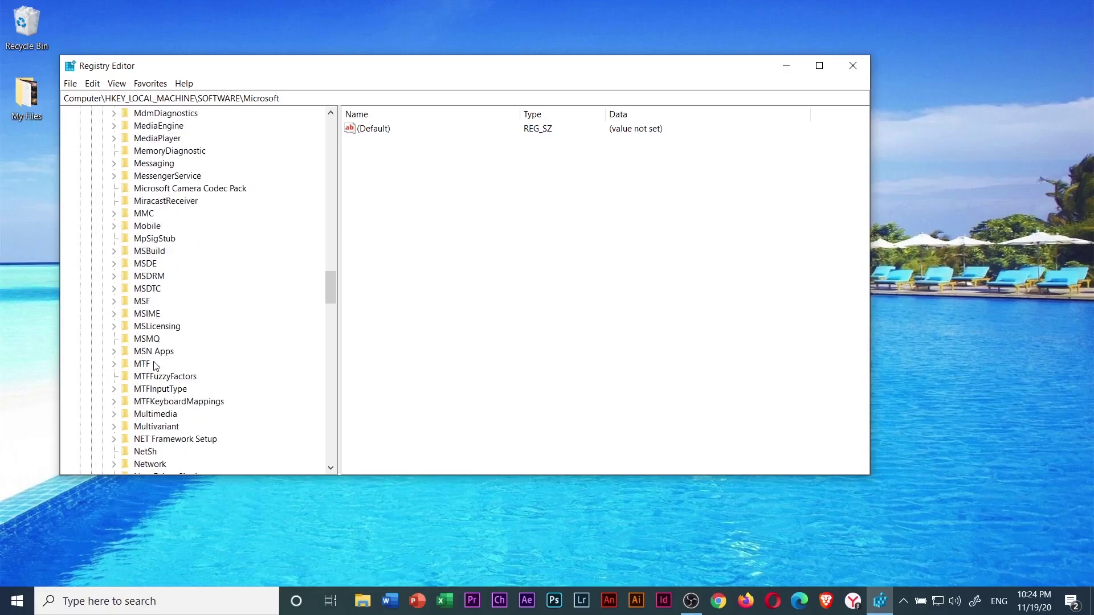
pyautogui.scroll(-18, 159, 367)
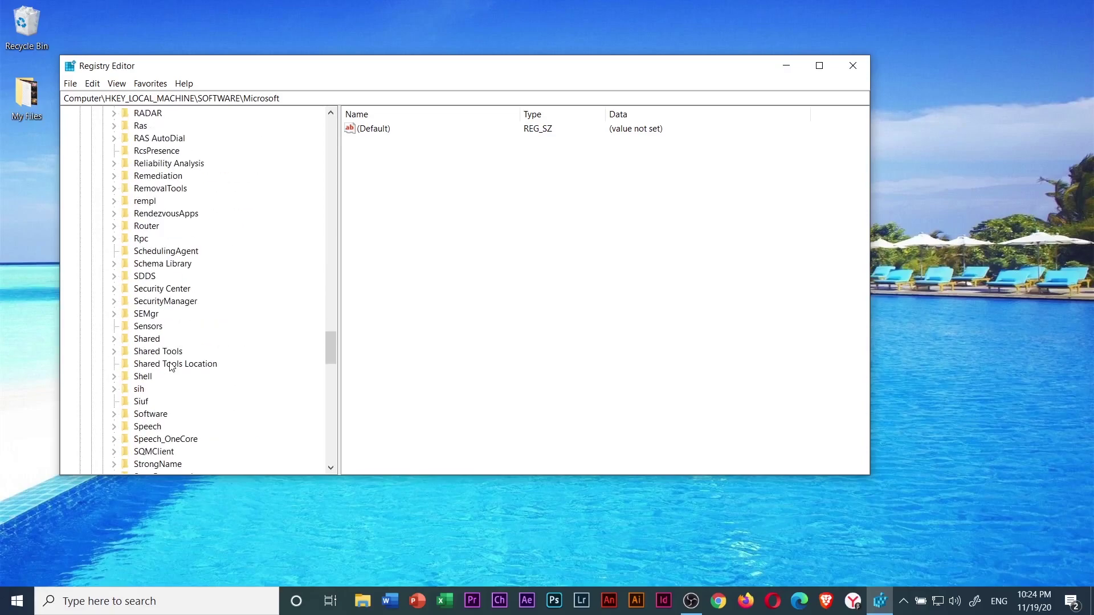
pyautogui.click(170, 365)
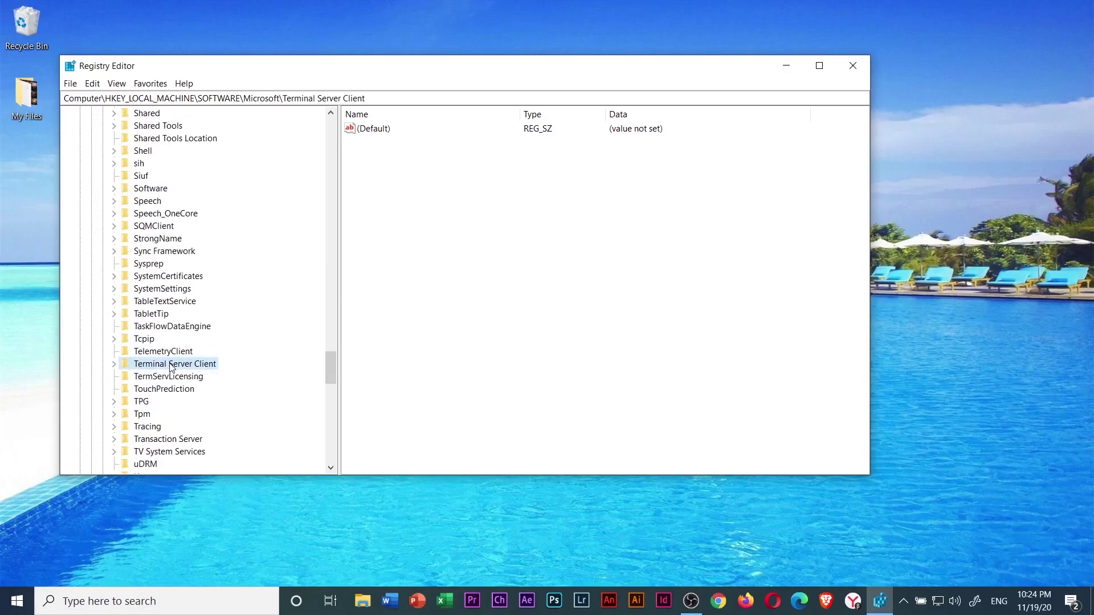
pyautogui.press('w')
pyautogui.scroll(-2, 170, 365)
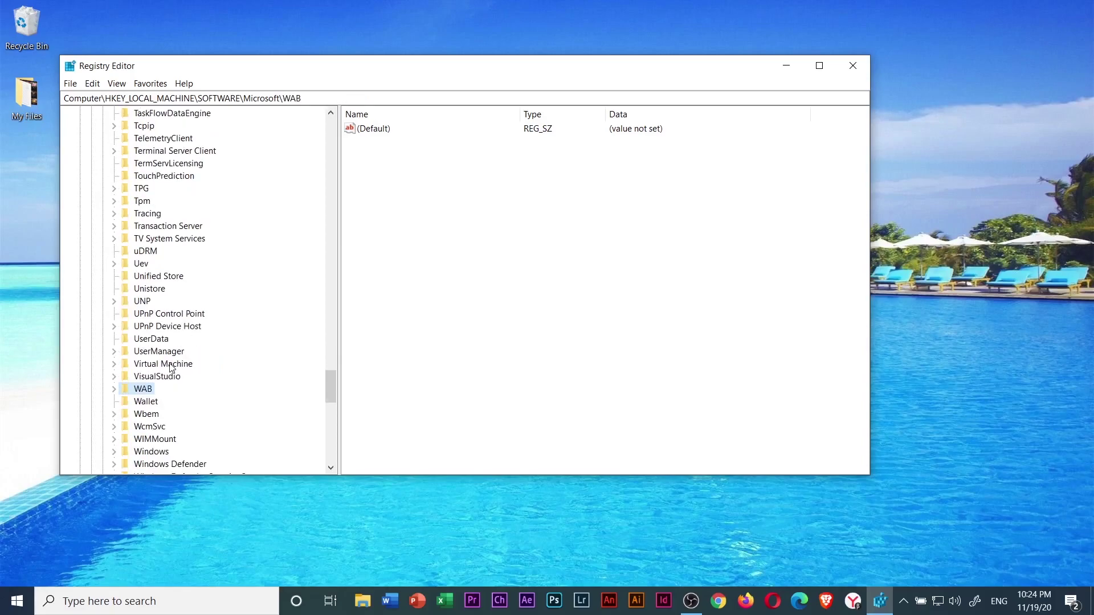
pyautogui.scroll(-1, 170, 367)
pyautogui.click(123, 415)
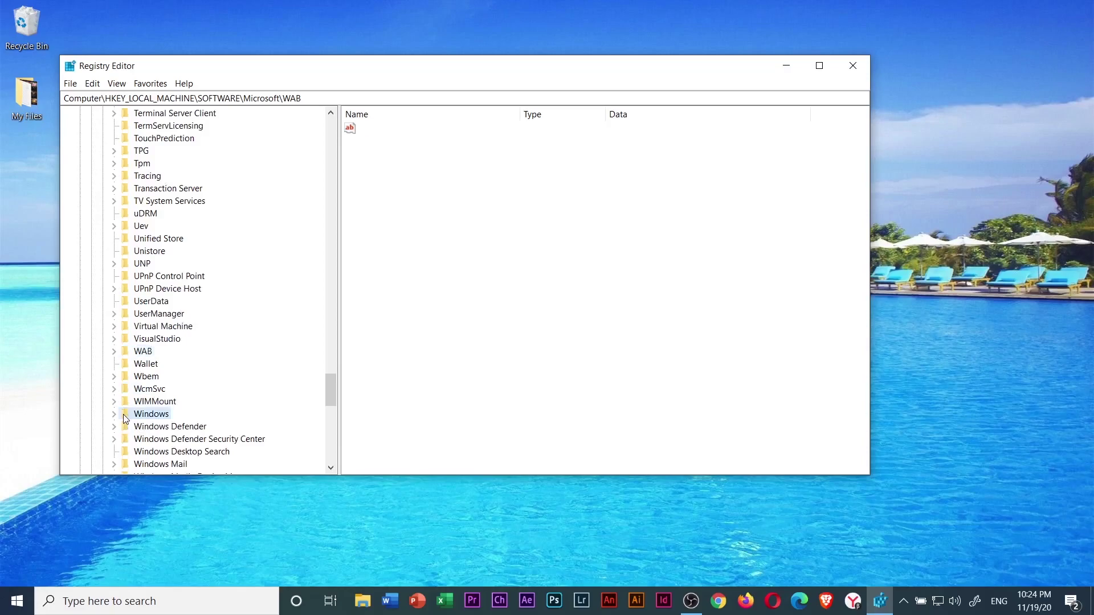
# - Create a new key named 'Windows Update' under the Windows key with New > Key
pyautogui.rightClick(123, 415)
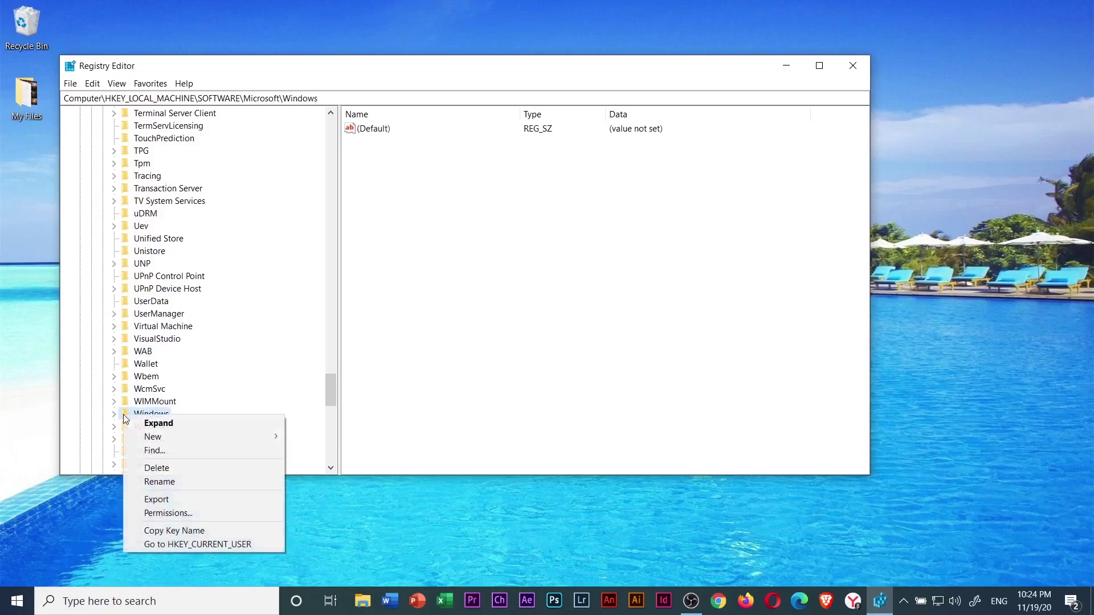
pyautogui.moveTo(146, 439)
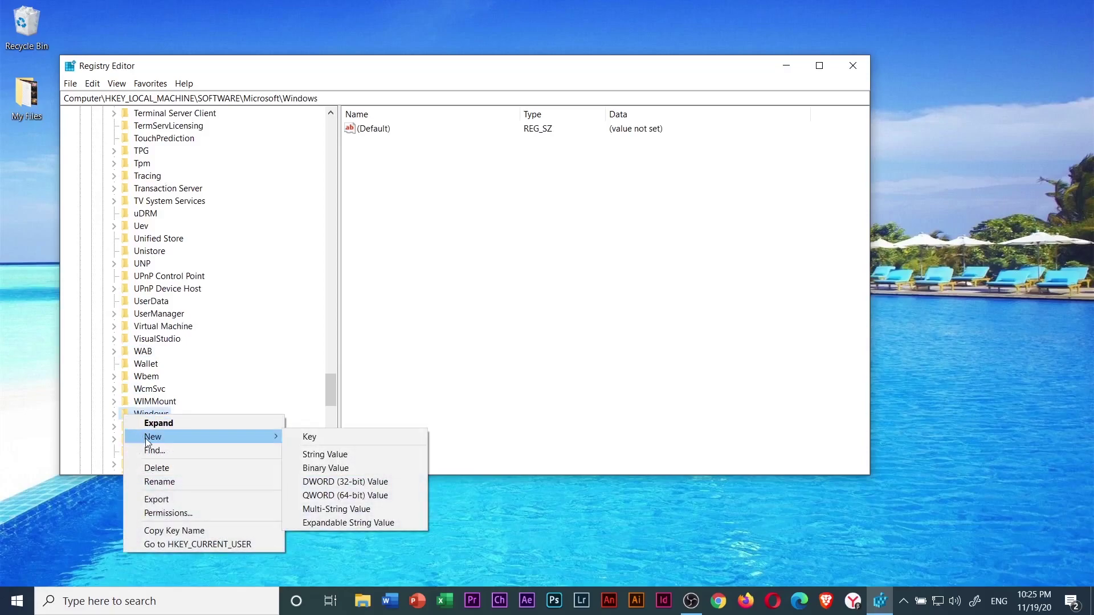
pyautogui.click(309, 437)
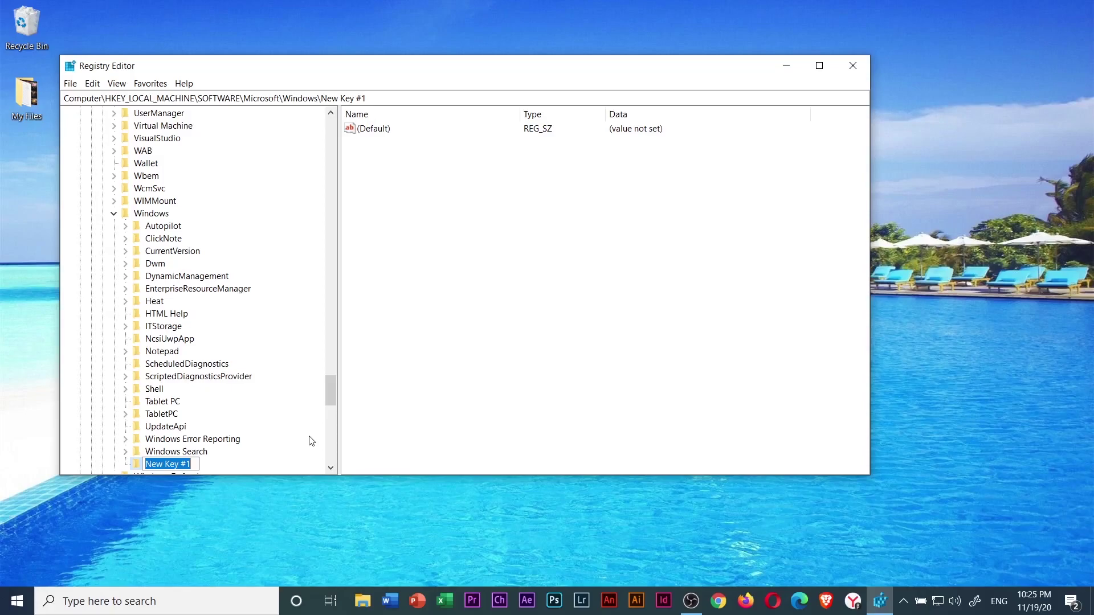
pyautogui.write('Windows Update')
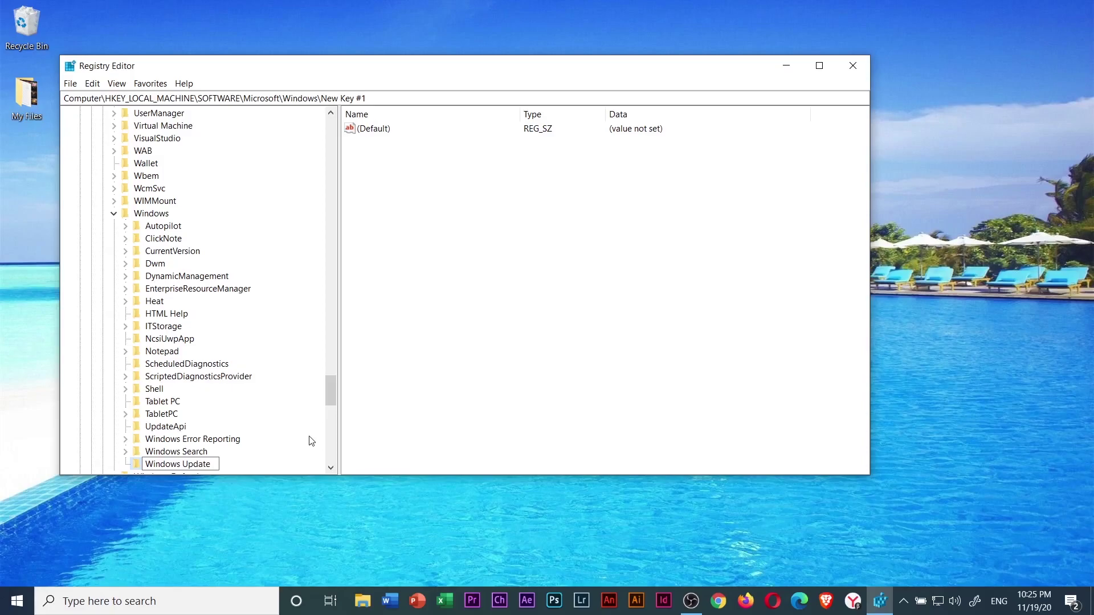
pyautogui.press('Return')
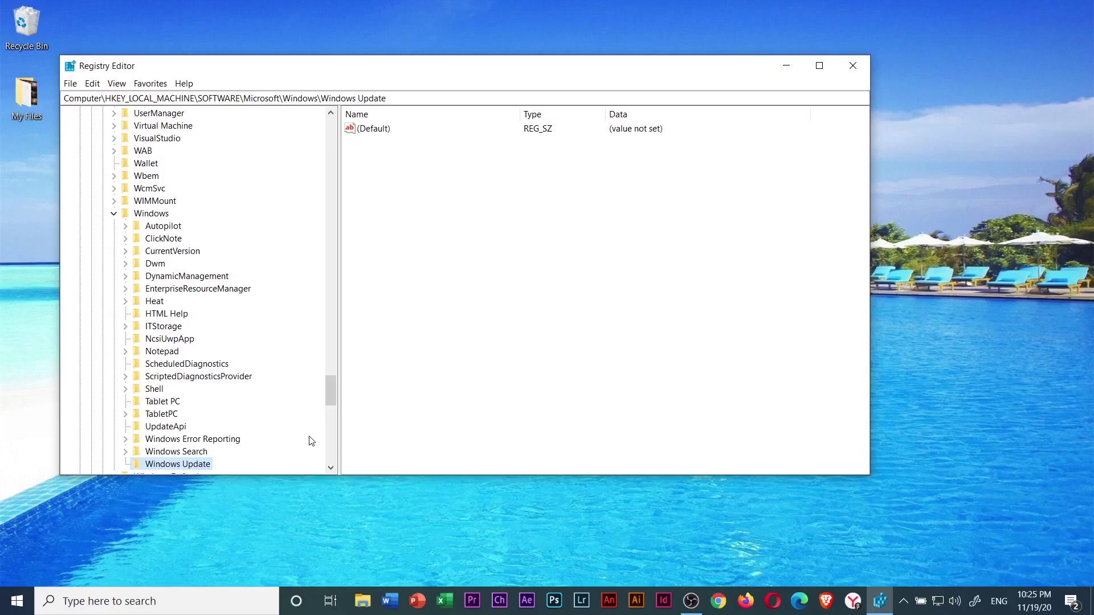
# - Create a new key named 'AU' under Windows Update with New > Key
pyautogui.rightClick(174, 469)
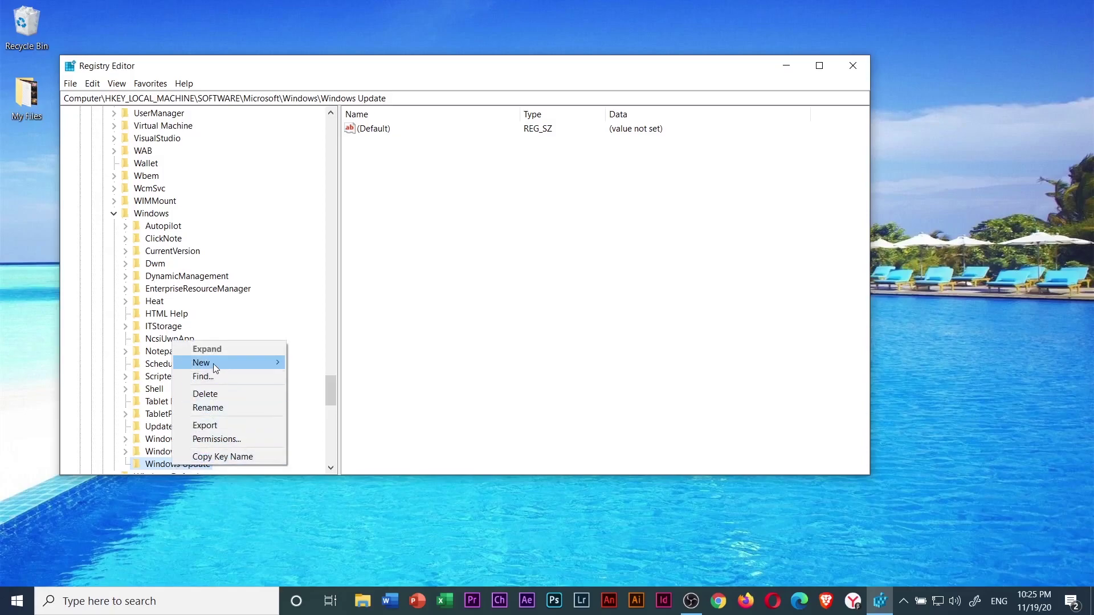
pyautogui.moveTo(213, 364)
pyautogui.click(320, 364)
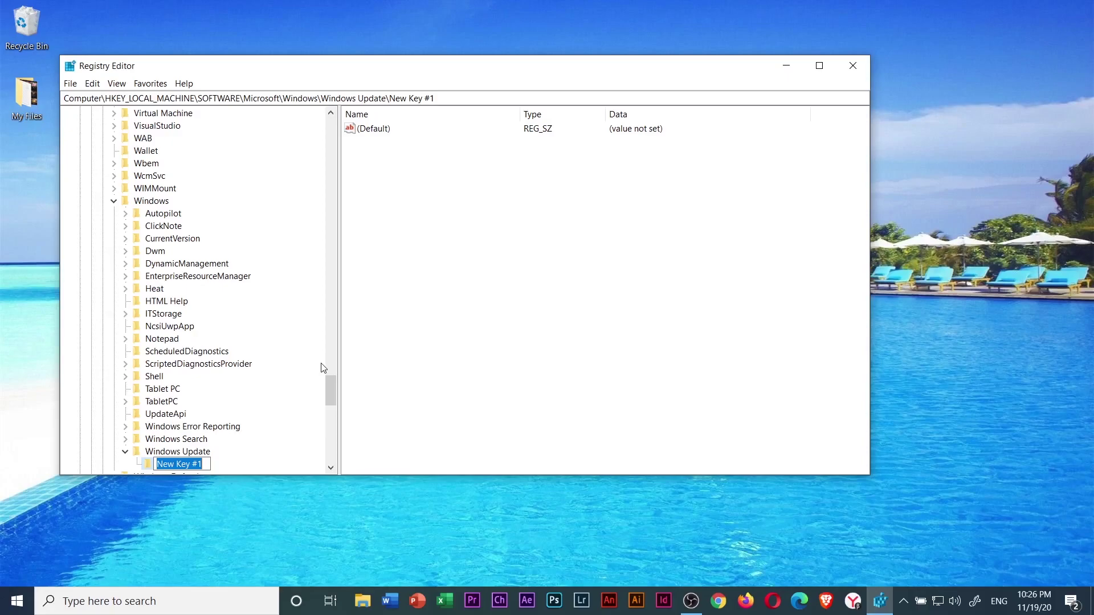
pyautogui.write('A')
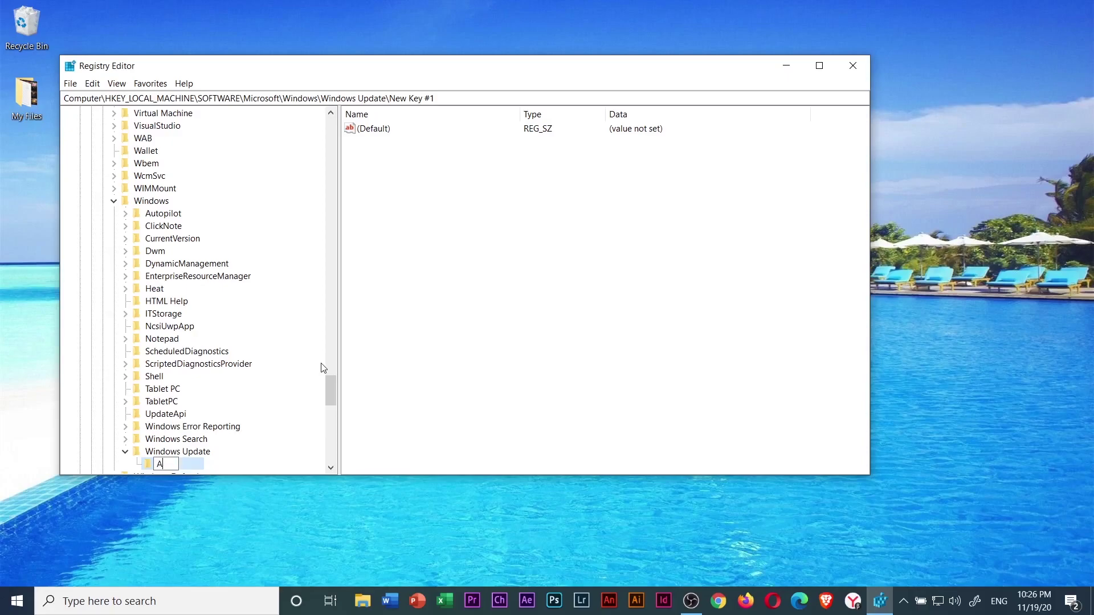
pyautogui.write('U')
pyautogui.press('Return')
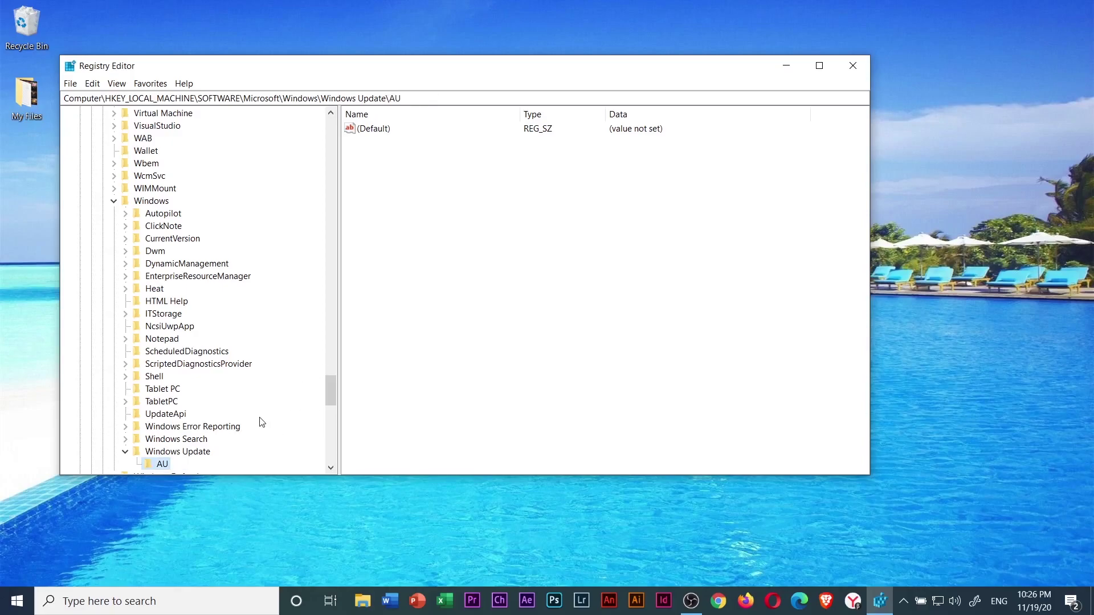
# - Add a QWORD (64-bit) value named NoAutoRebootWithLoggedOnUser inside AU
pyautogui.rightClick(162, 466)
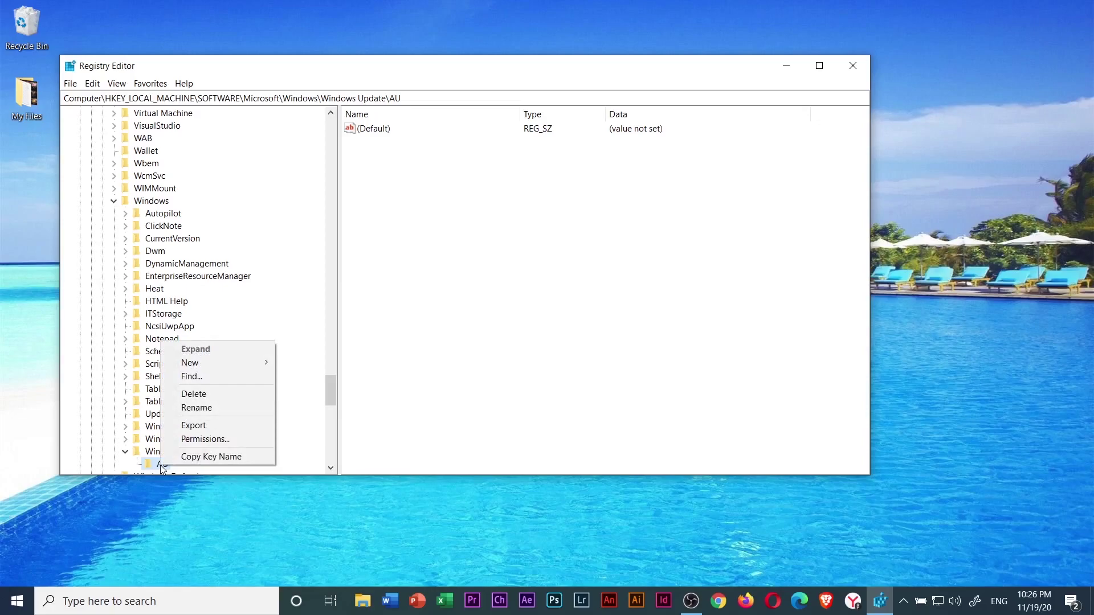
pyautogui.moveTo(202, 365)
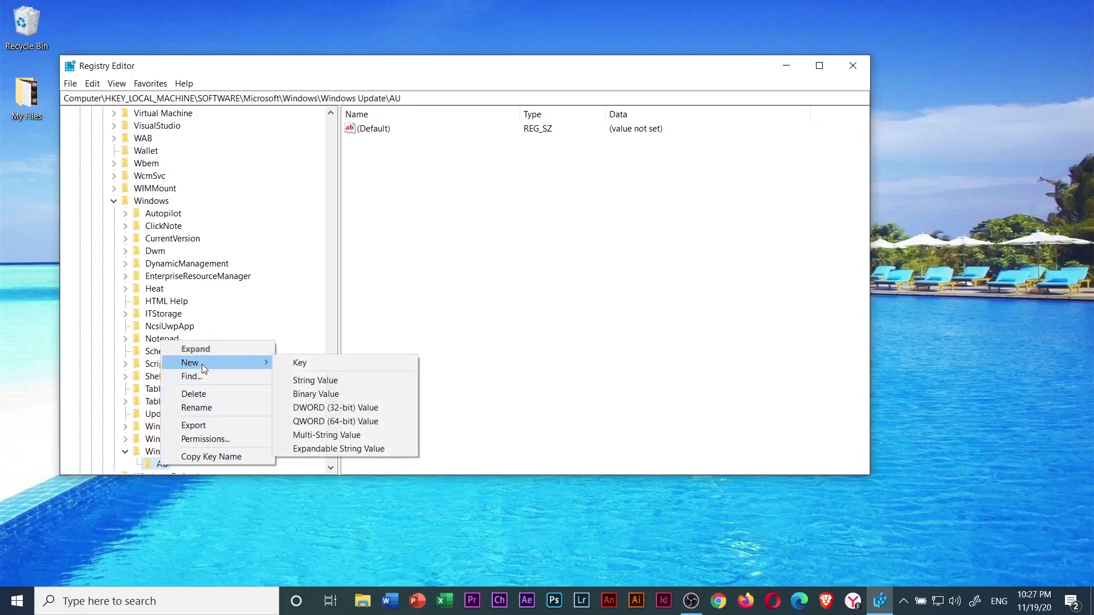
pyautogui.click(318, 421)
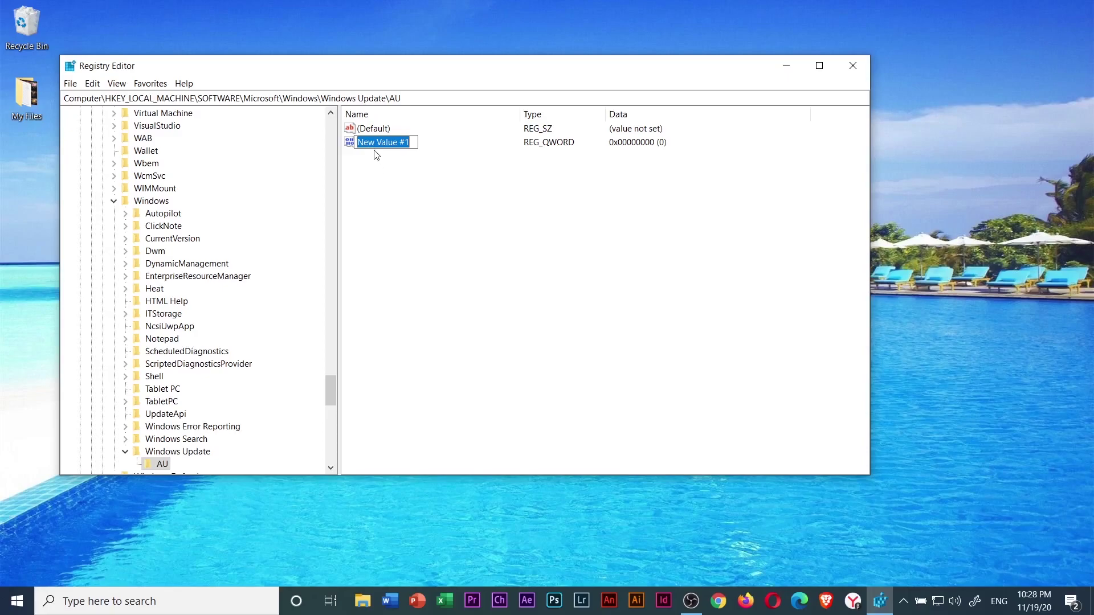
pyautogui.write('NoAuto')
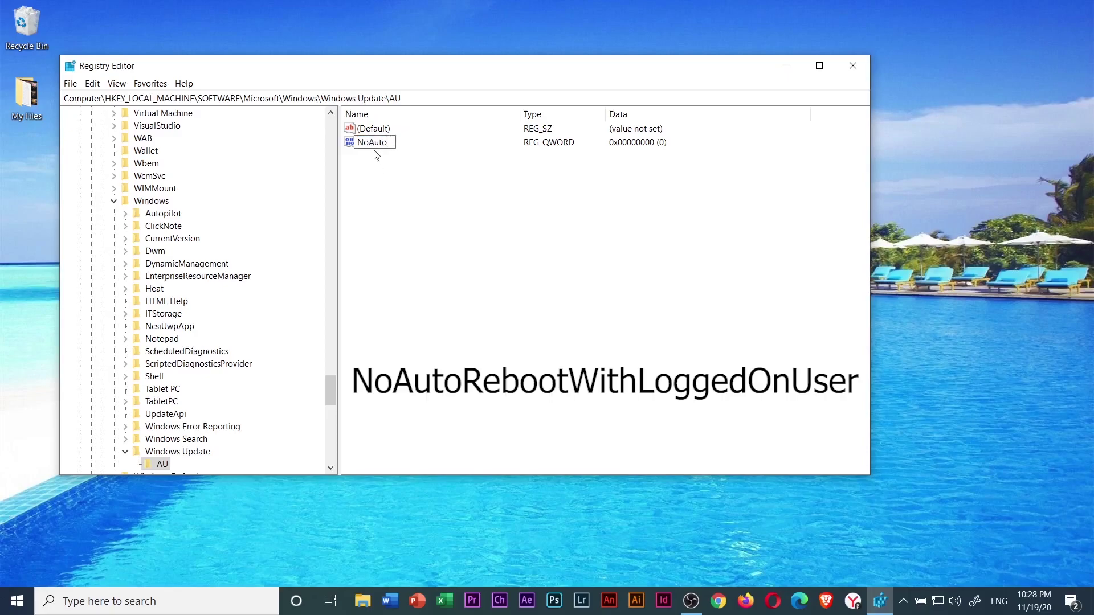
pyautogui.write('RebootWithLogged')
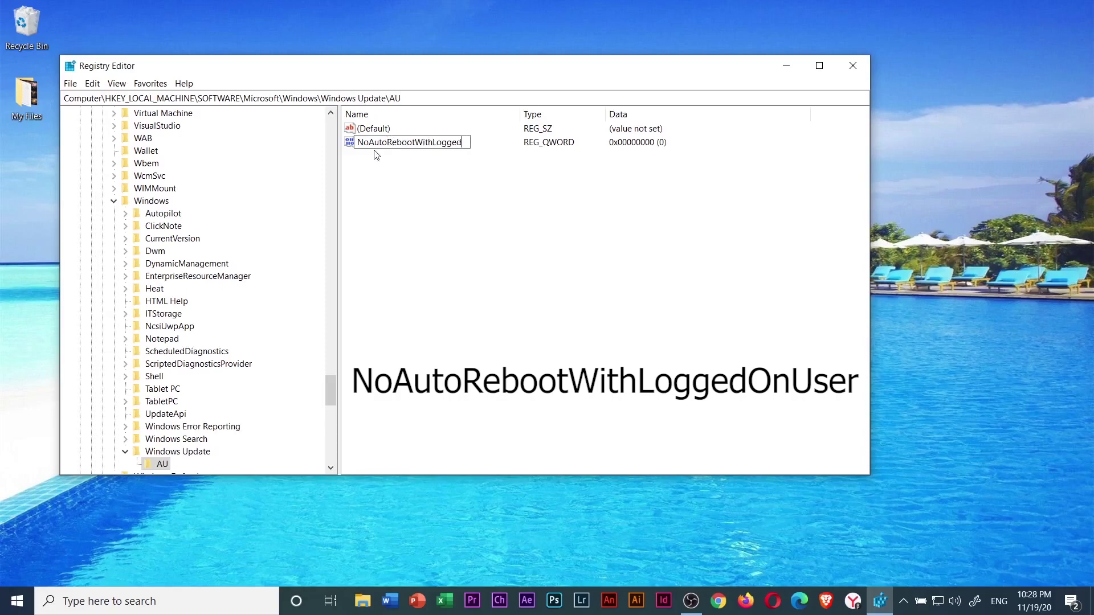
pyautogui.write('OnUser')
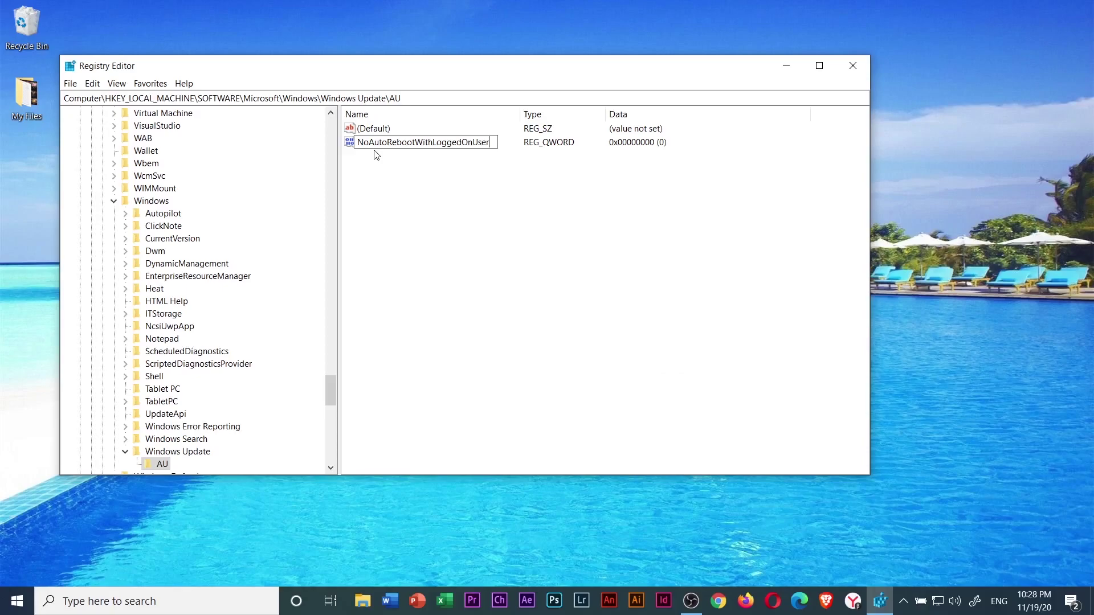
pyautogui.press('Return')
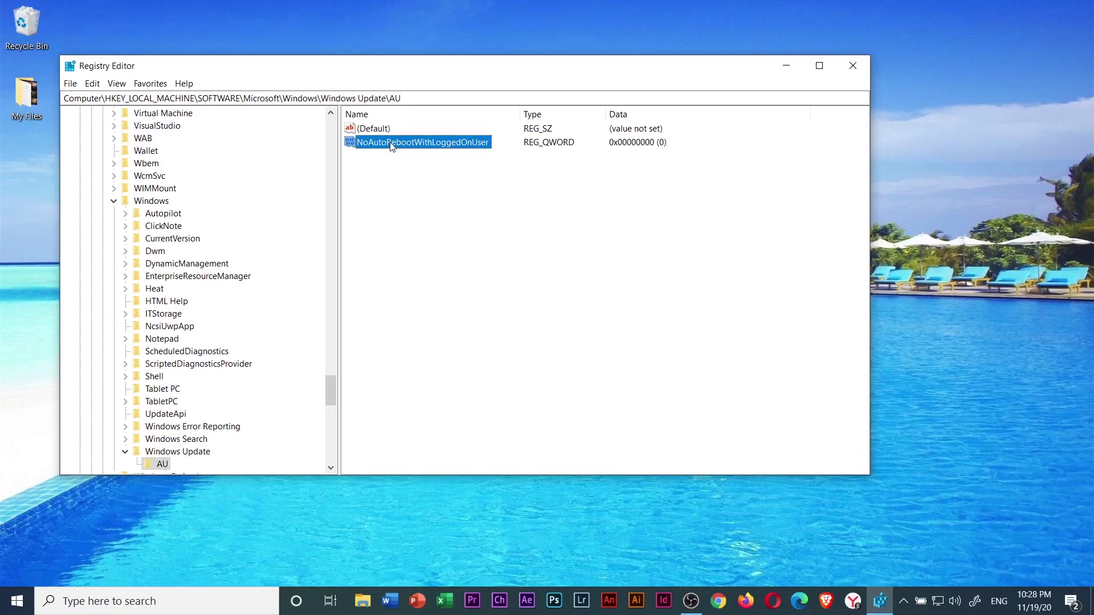
# - Set NoAutoRebootWithLoggedOnUser's value data to 1 and close Registry Editor
pyautogui.rightClick(392, 146)
pyautogui.click(407, 152)
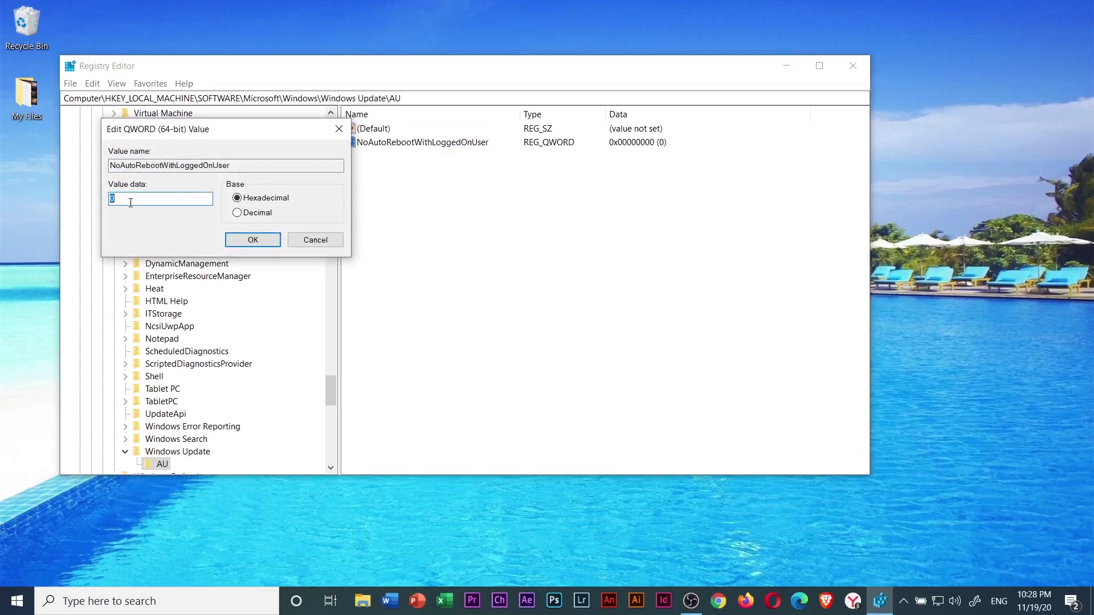
pyautogui.write('1')
pyautogui.click(250, 241)
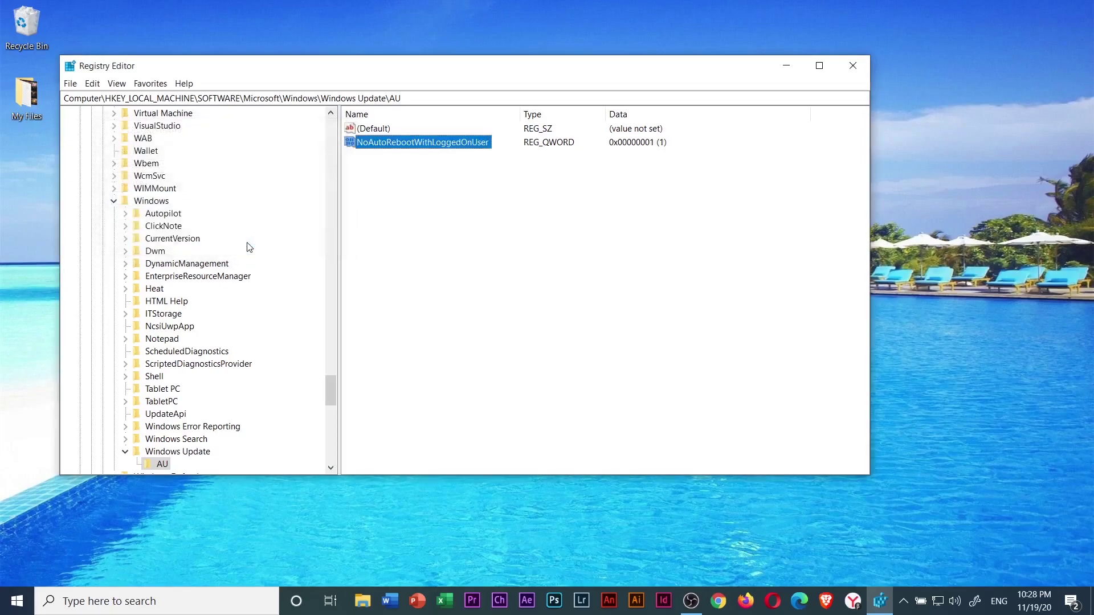
pyautogui.click(849, 71)
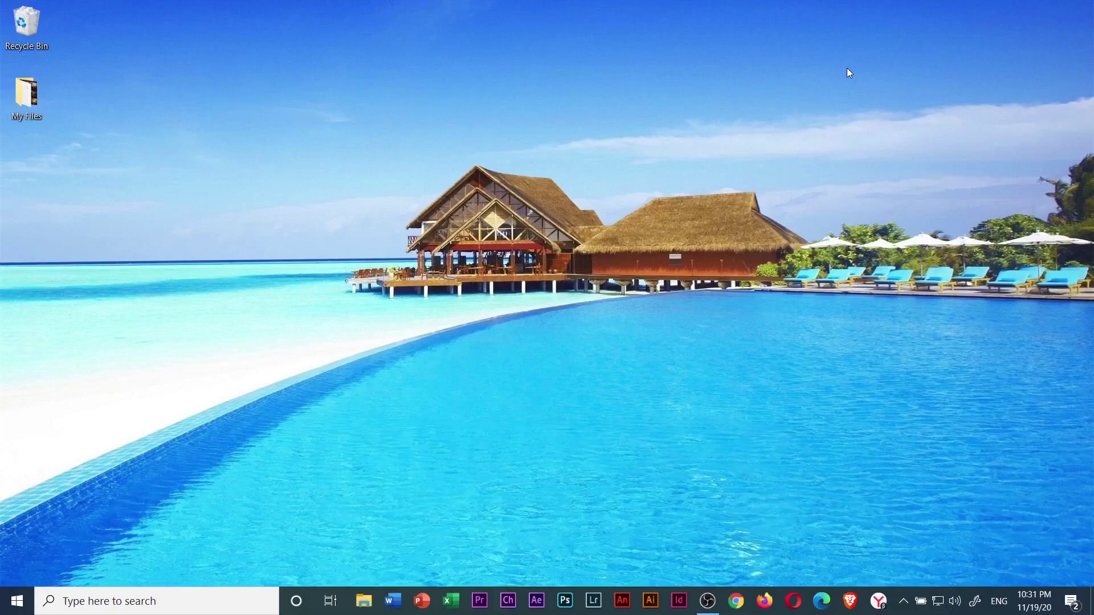
pyautogui.click(736, 602)
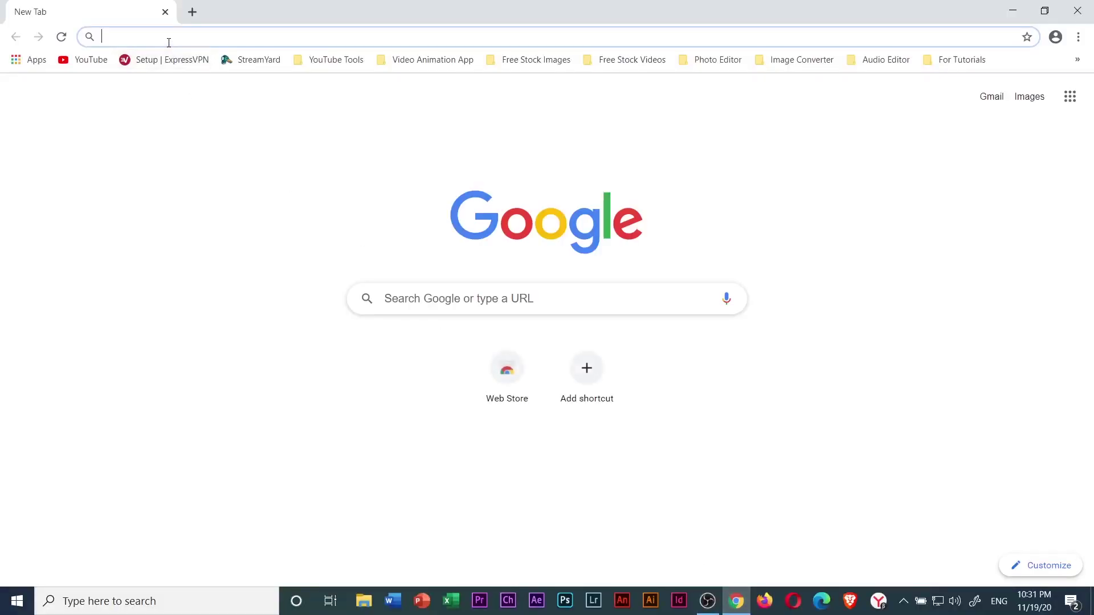
pyautogui.write('www.mi')
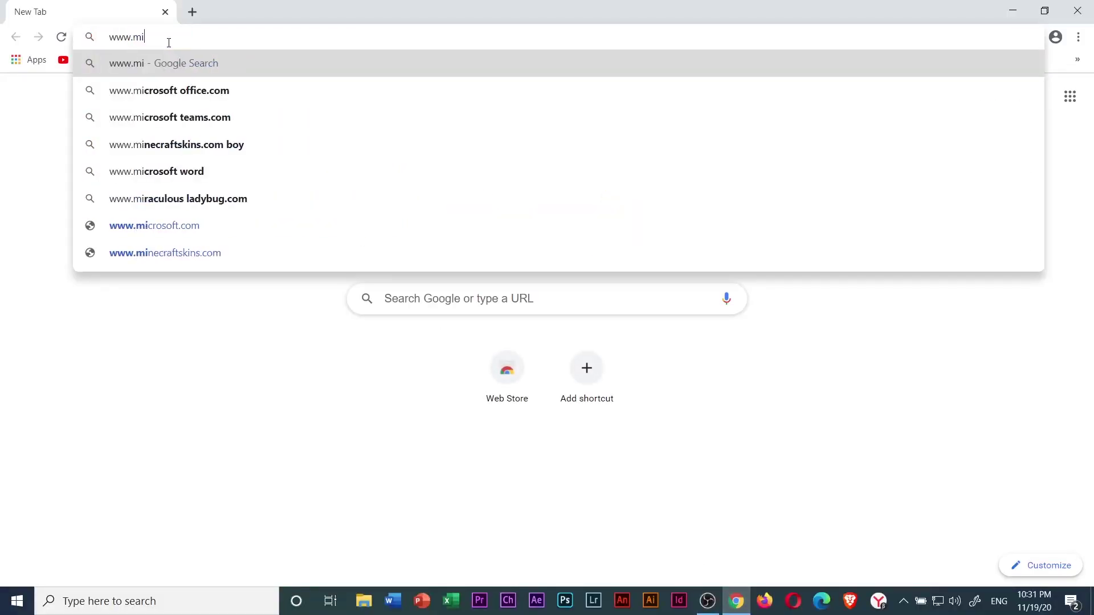
pyautogui.write('crosoft.com/en-ph/')
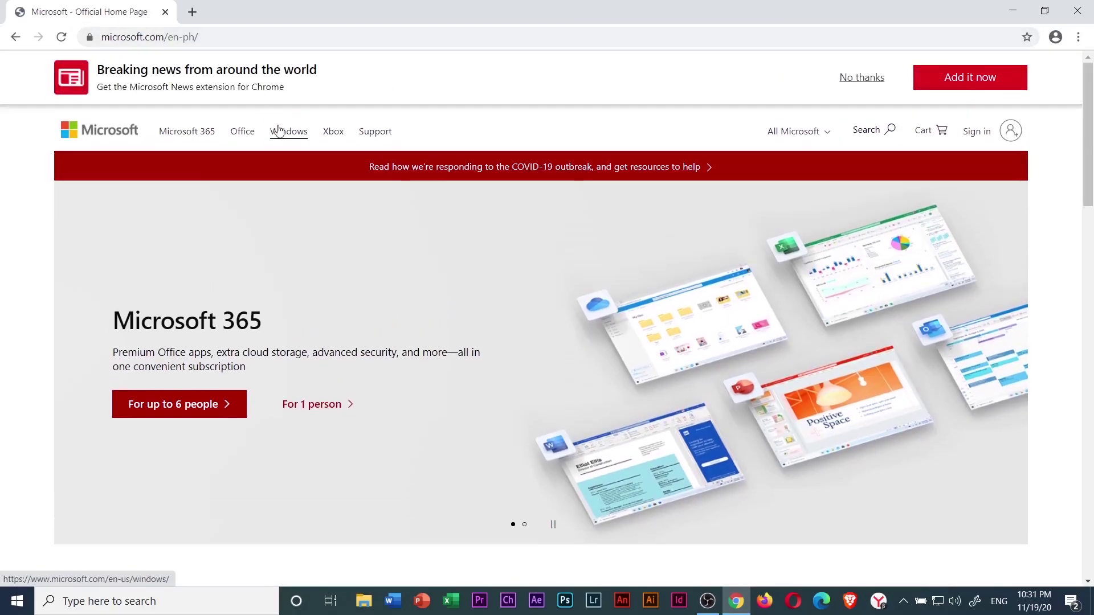
pyautogui.click(285, 133)
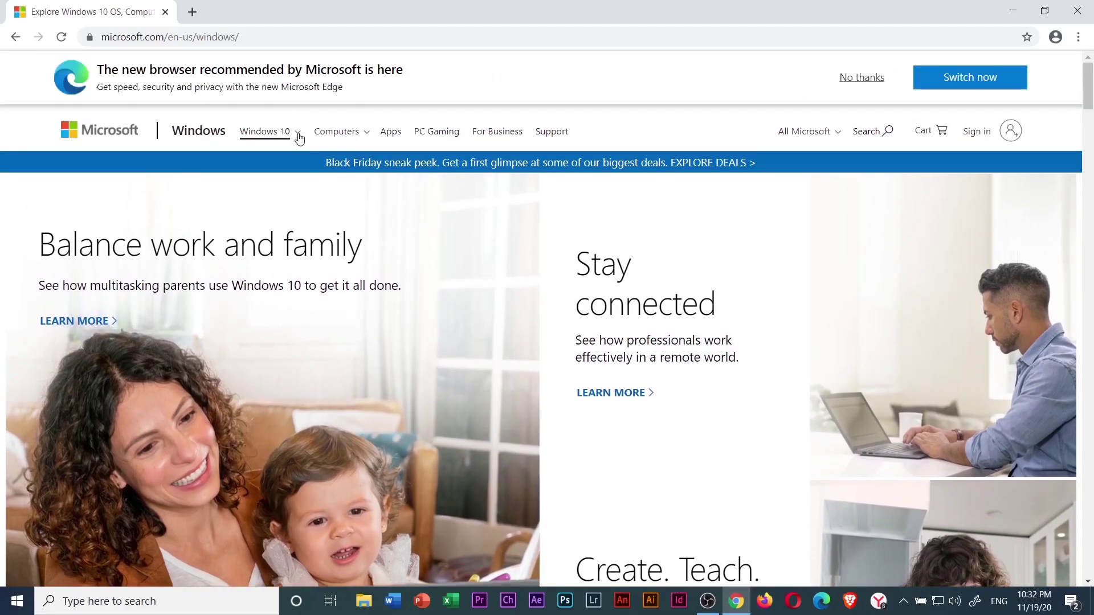
pyautogui.click(299, 139)
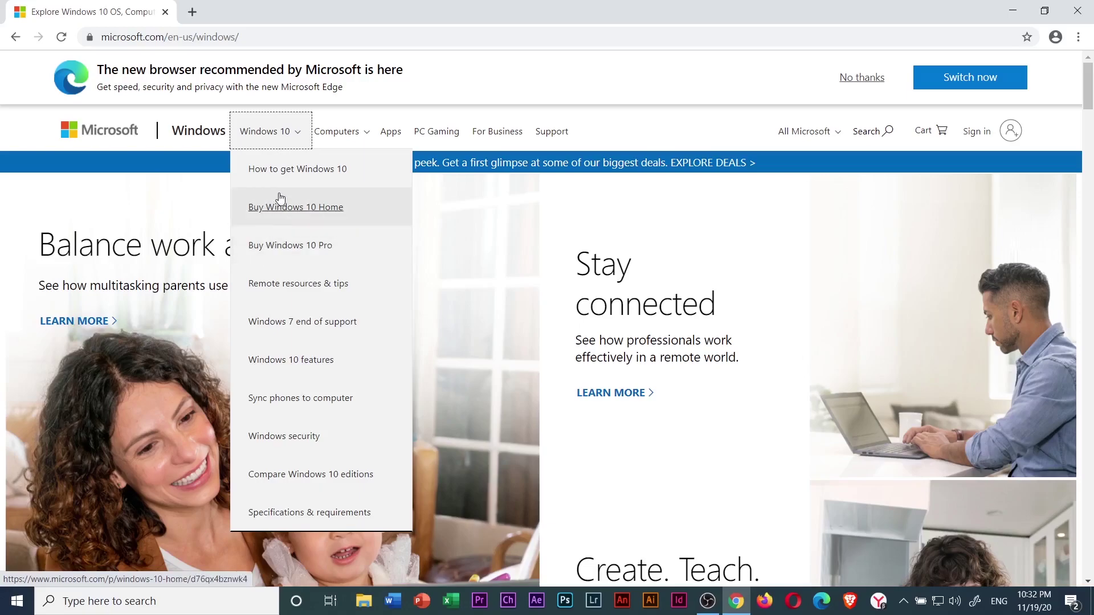
# - Close the Chrome window
pyautogui.click(1077, 12)
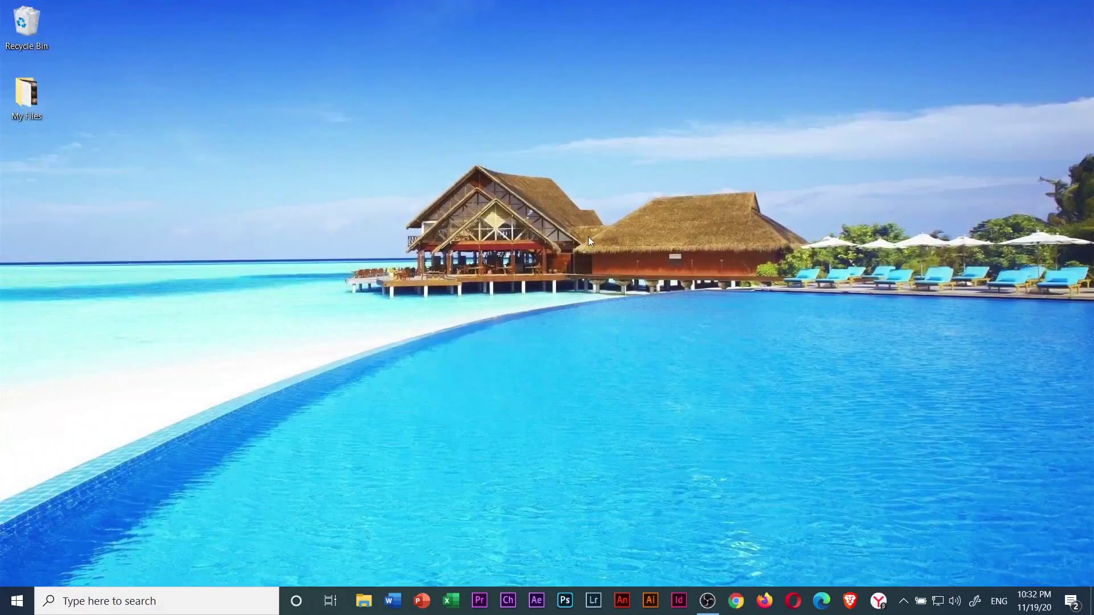